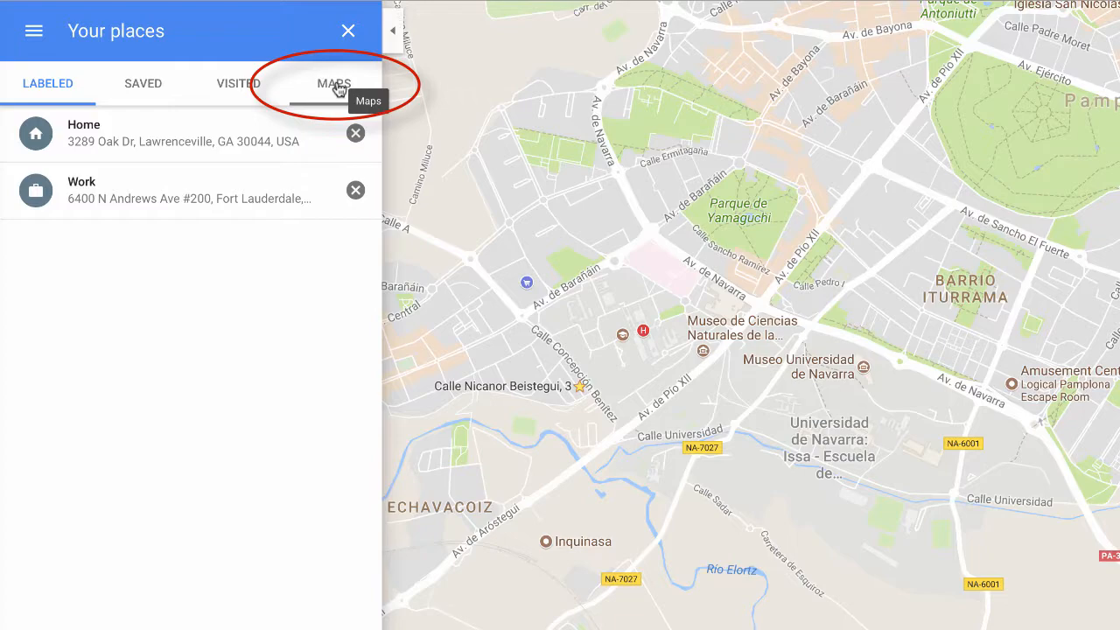
- Create a new custom map from the saved maps list and enter "My favorite places" as its title
click(336, 86)
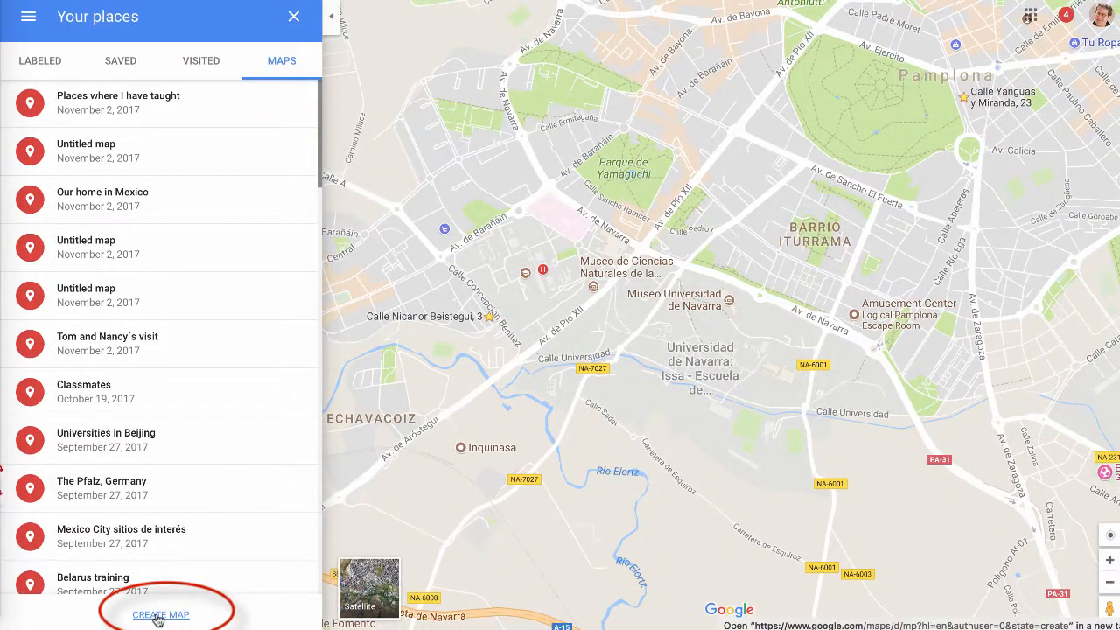
click(158, 616)
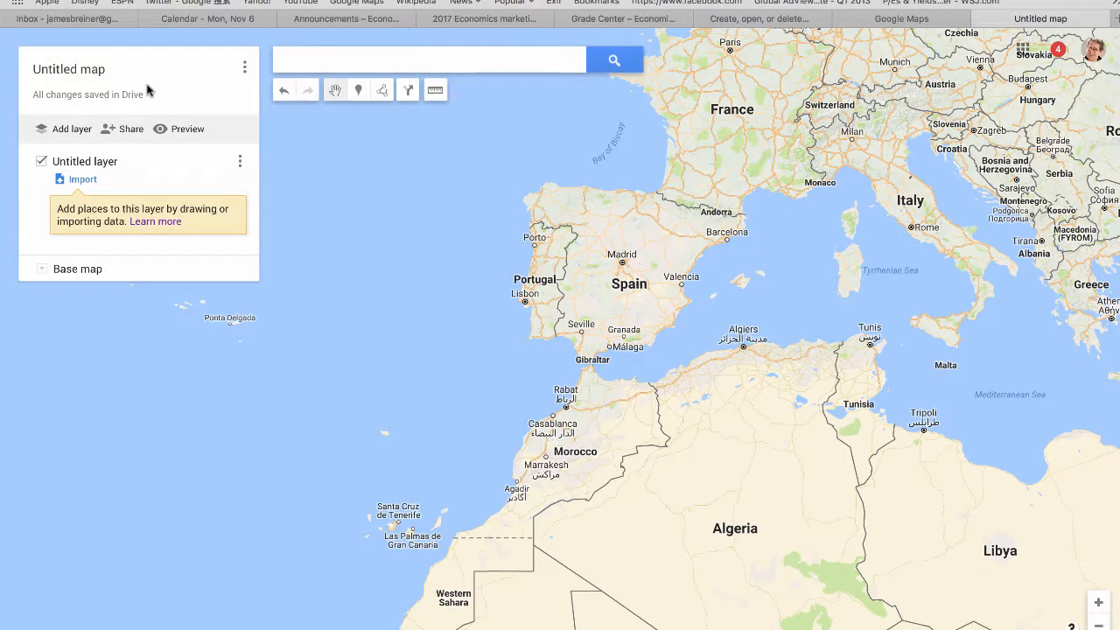
click(65, 74)
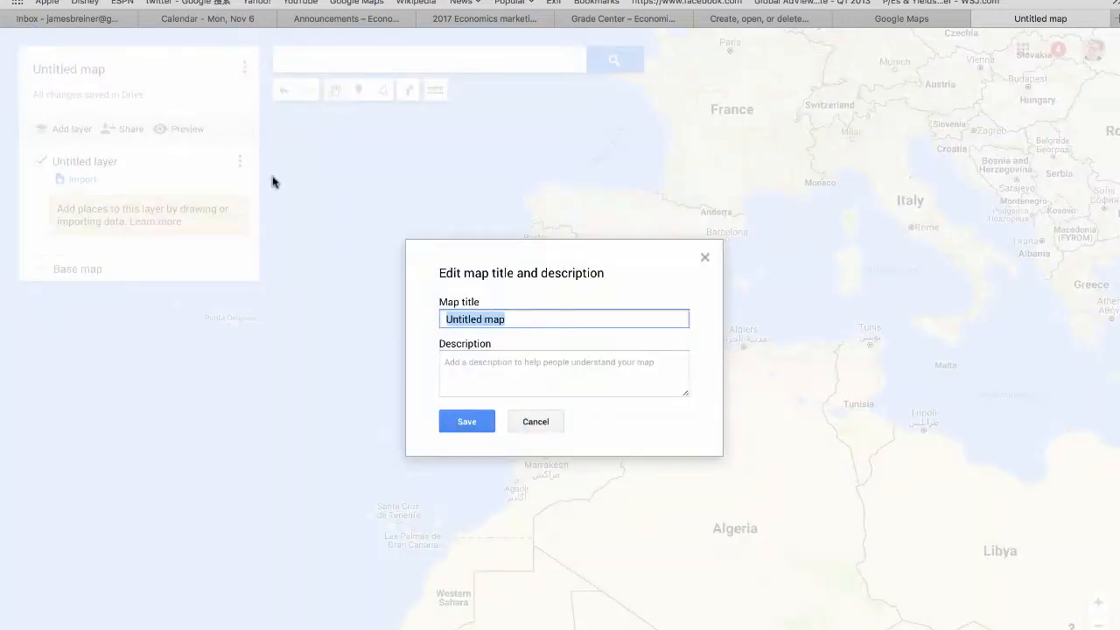
drag(516, 322, 390, 318)
text(May fa)
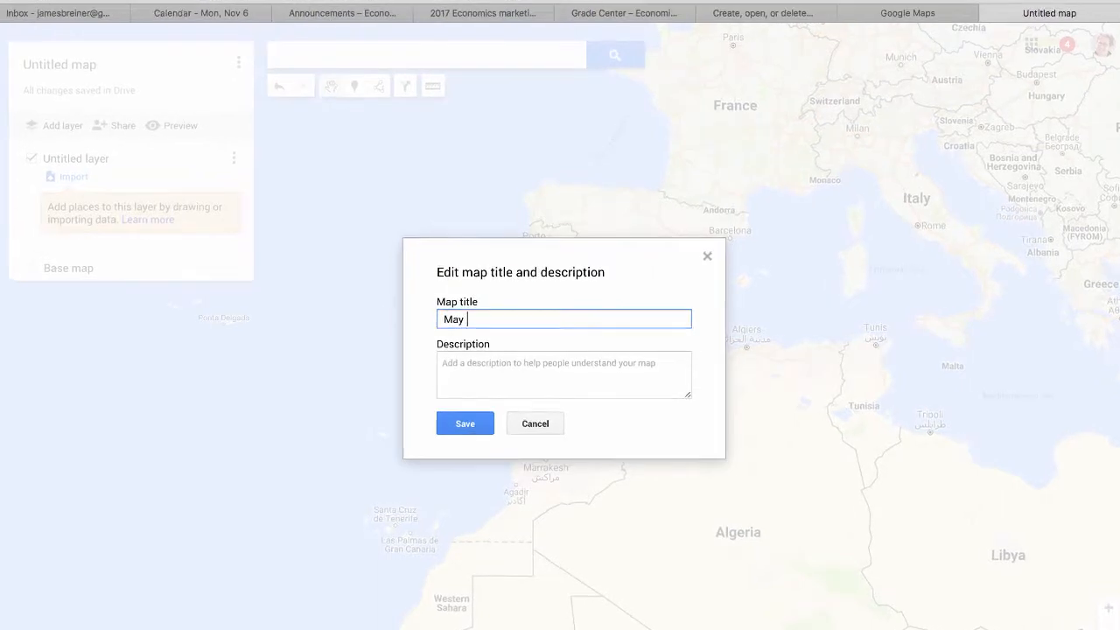
key(BackSpace)
key(BackSpace)
key(BackSpace)
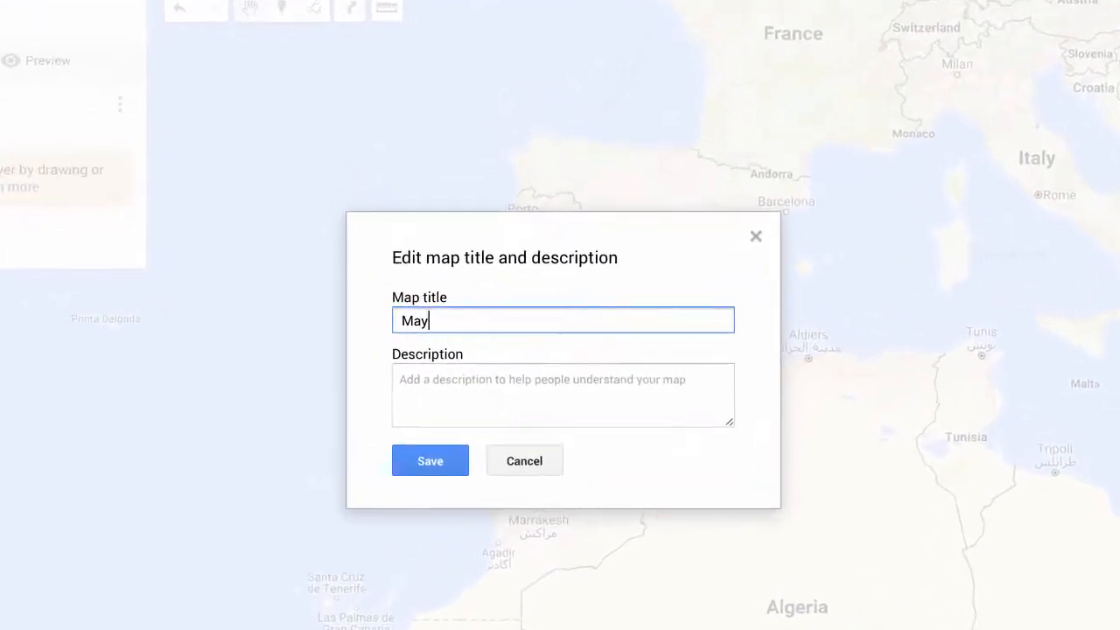
key(BackSpace)
key(BackSpace)
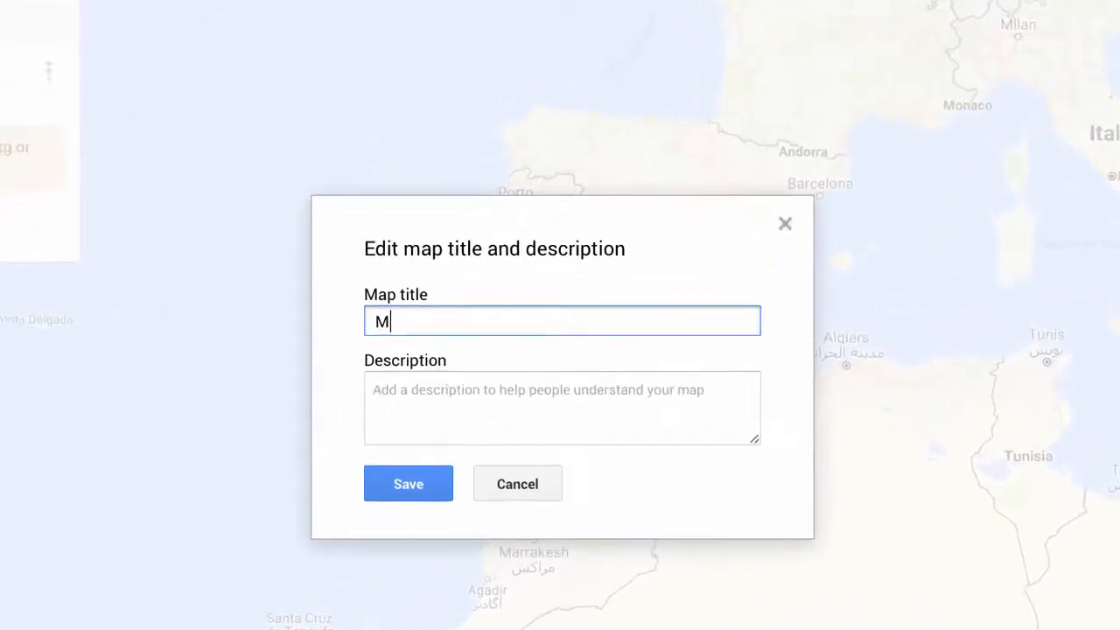
text(y favor)
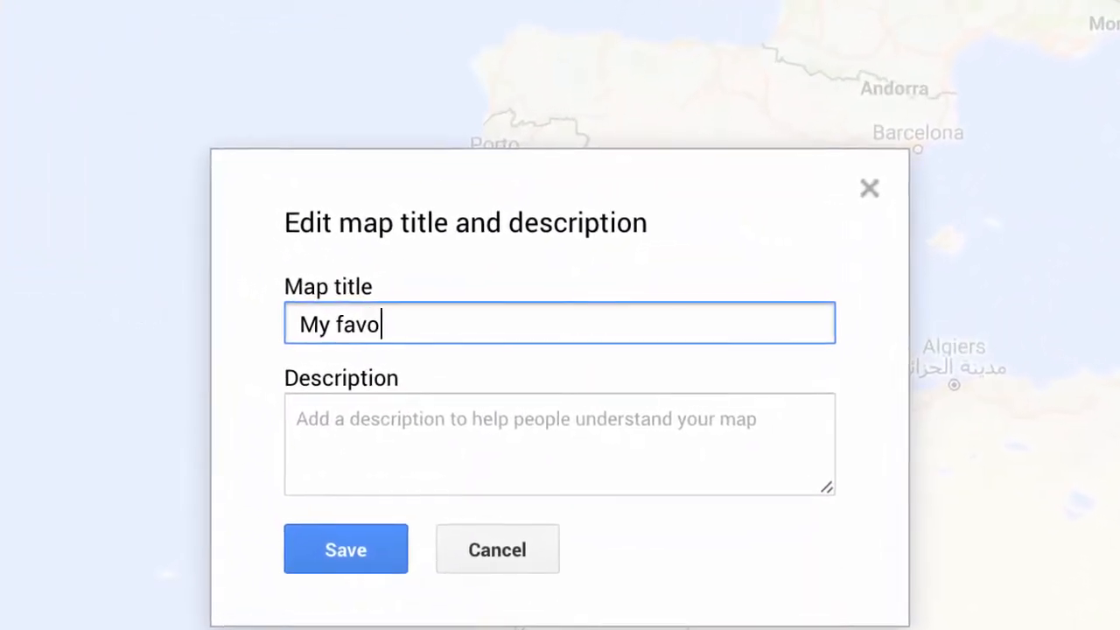
text(ite plac)
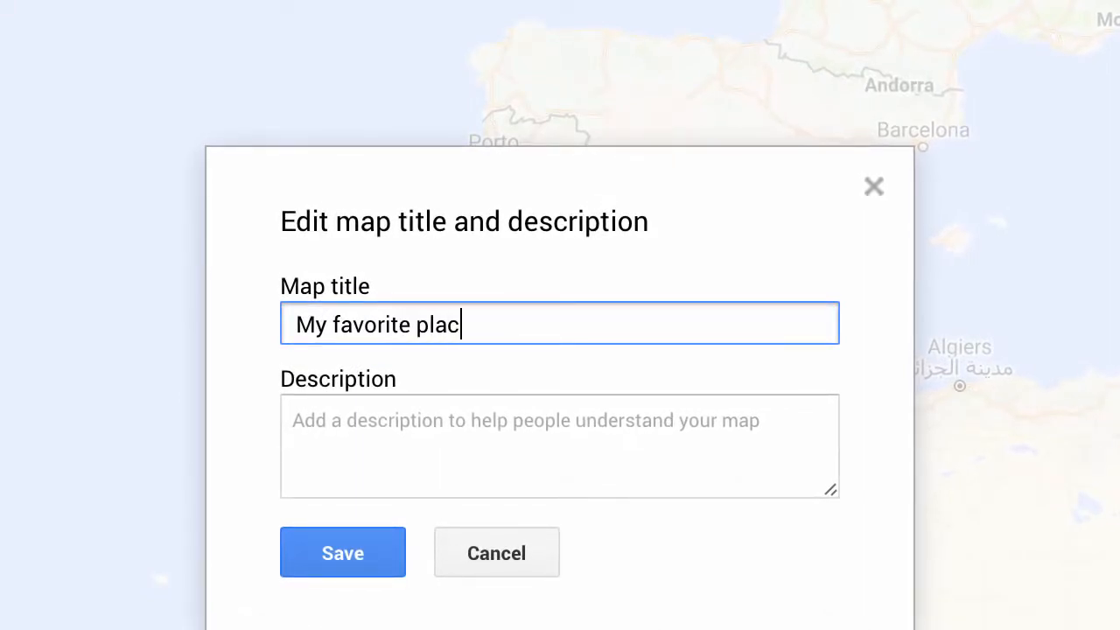
text(es)
- Enter the map description "Some of my favorite places in Spain and Mexico" and save the map details
click(317, 423)
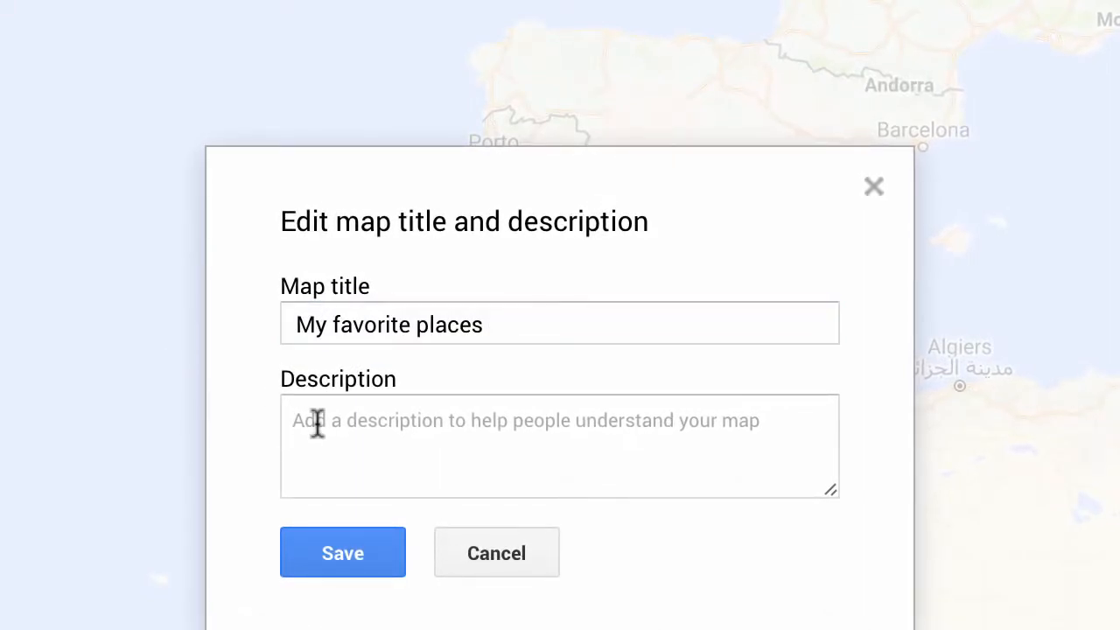
text(Some of my favorite place)
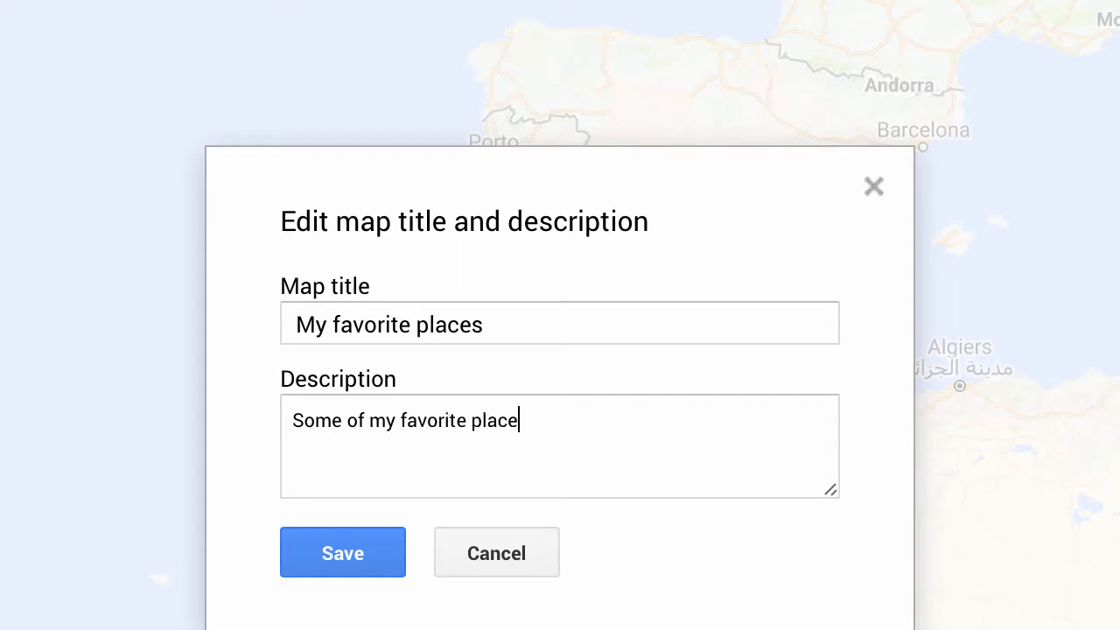
text( and Mexico)
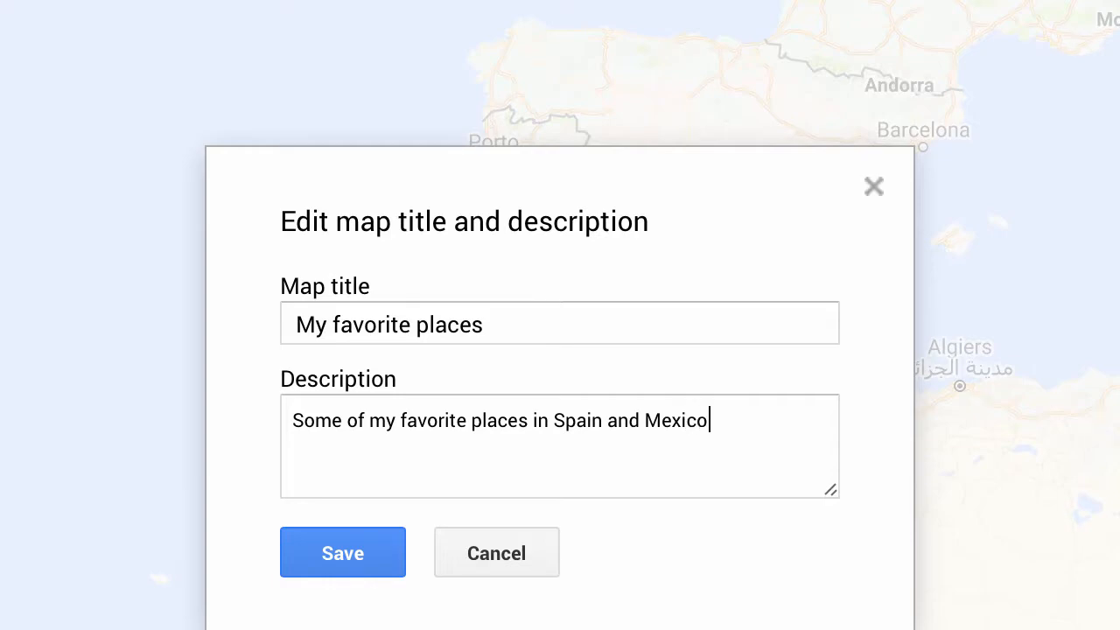
click(364, 550)
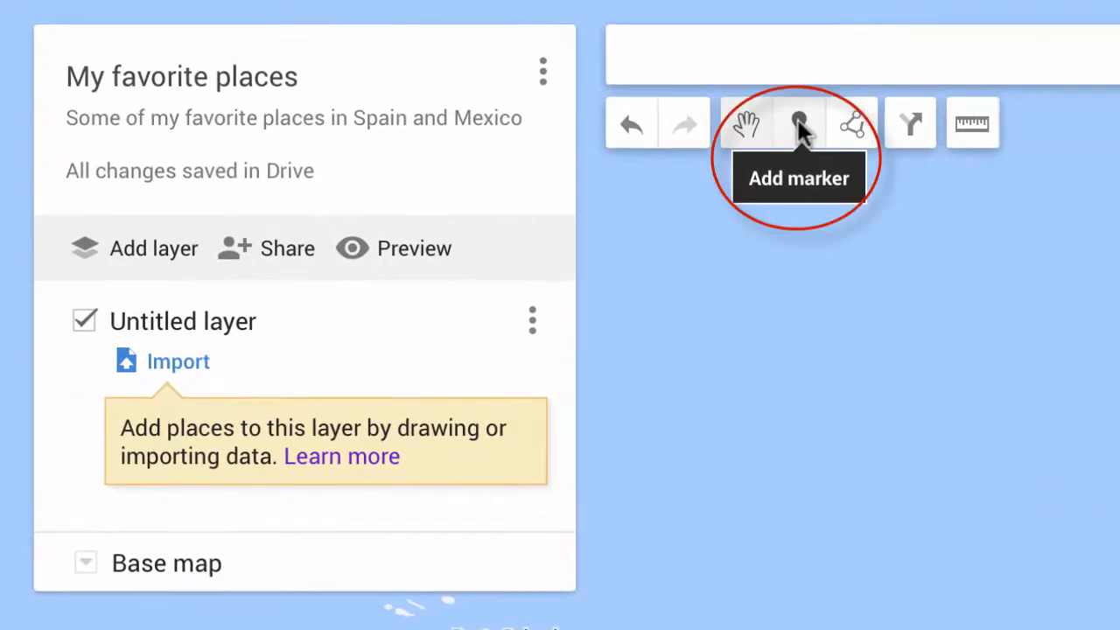
- Add a marker on Lisbon, name it "Lisbon" and save it
click(799, 127)
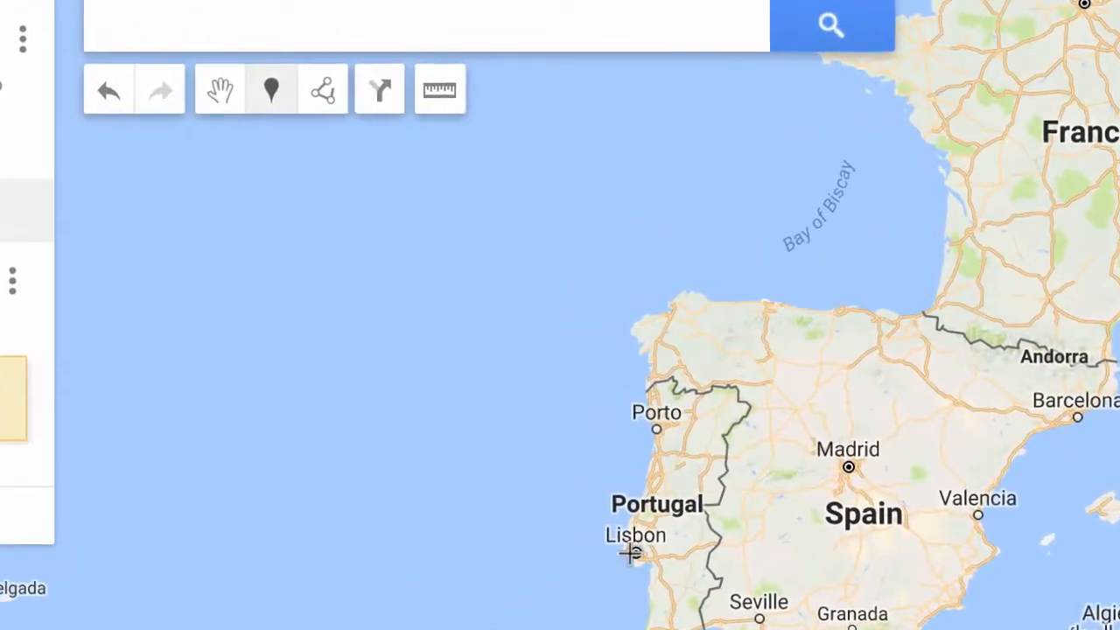
click(631, 552)
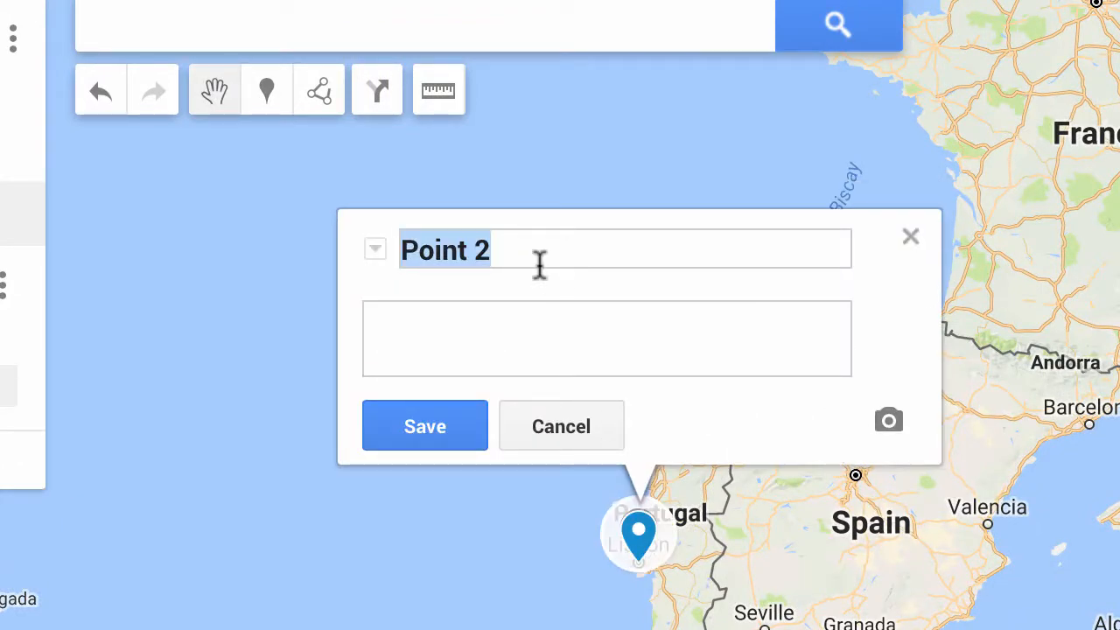
text(Lisbon)
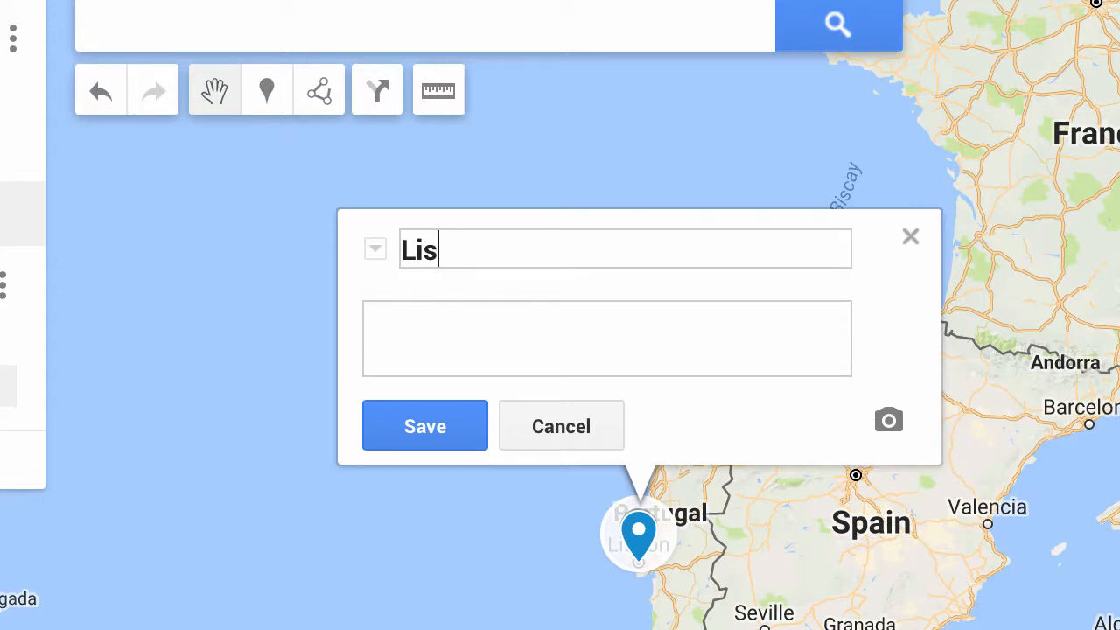
click(438, 429)
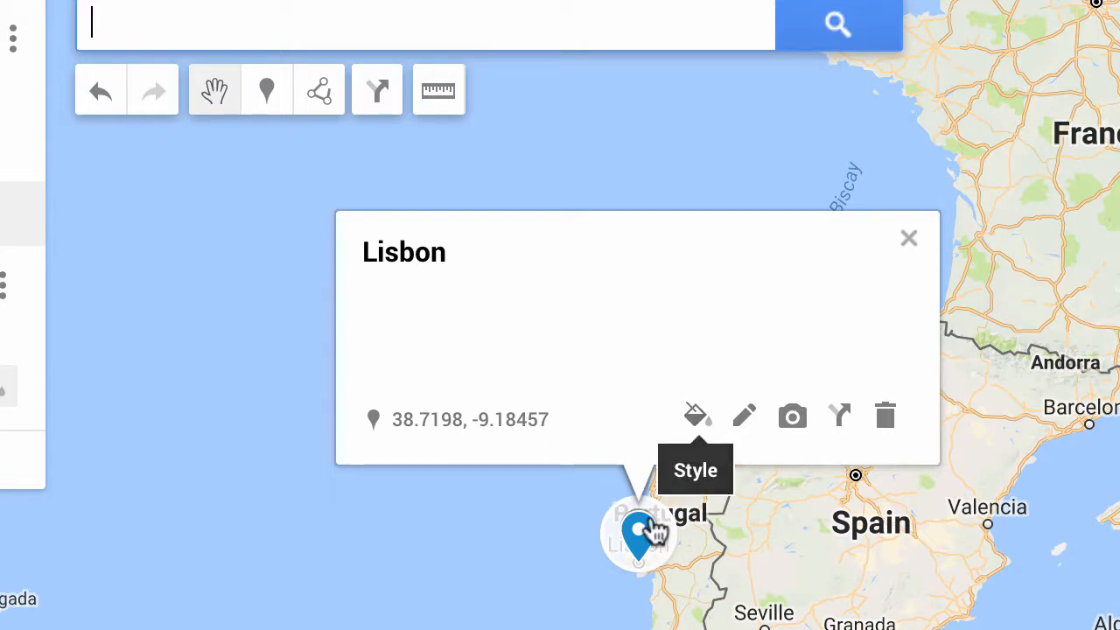
- Style the Lisbon marker with the light green color and the bicycle icon
click(696, 416)
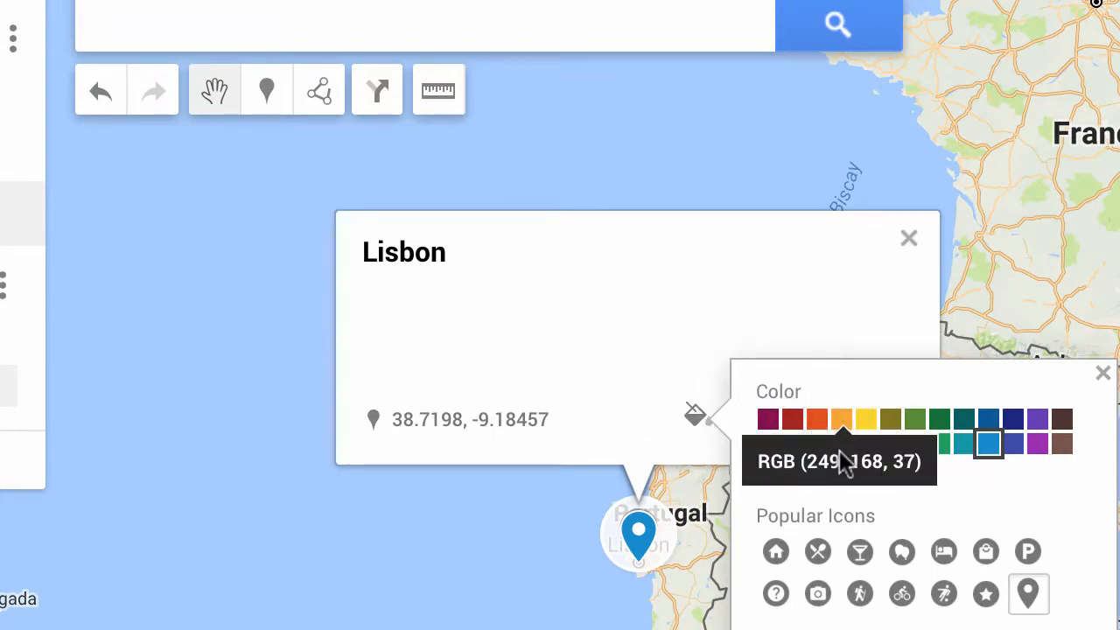
click(933, 434)
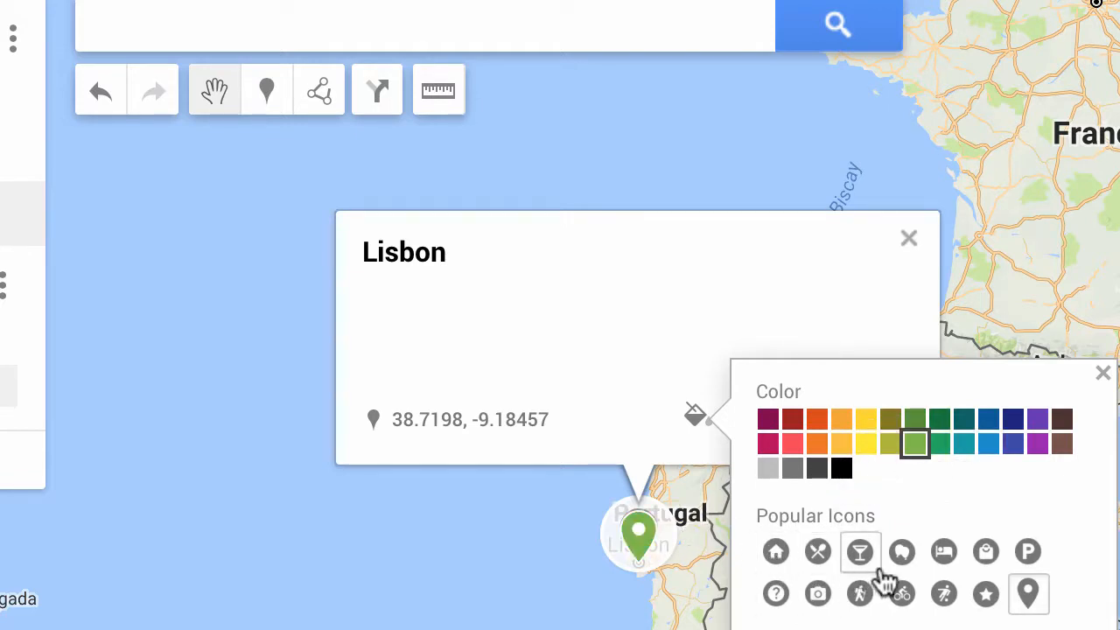
click(904, 598)
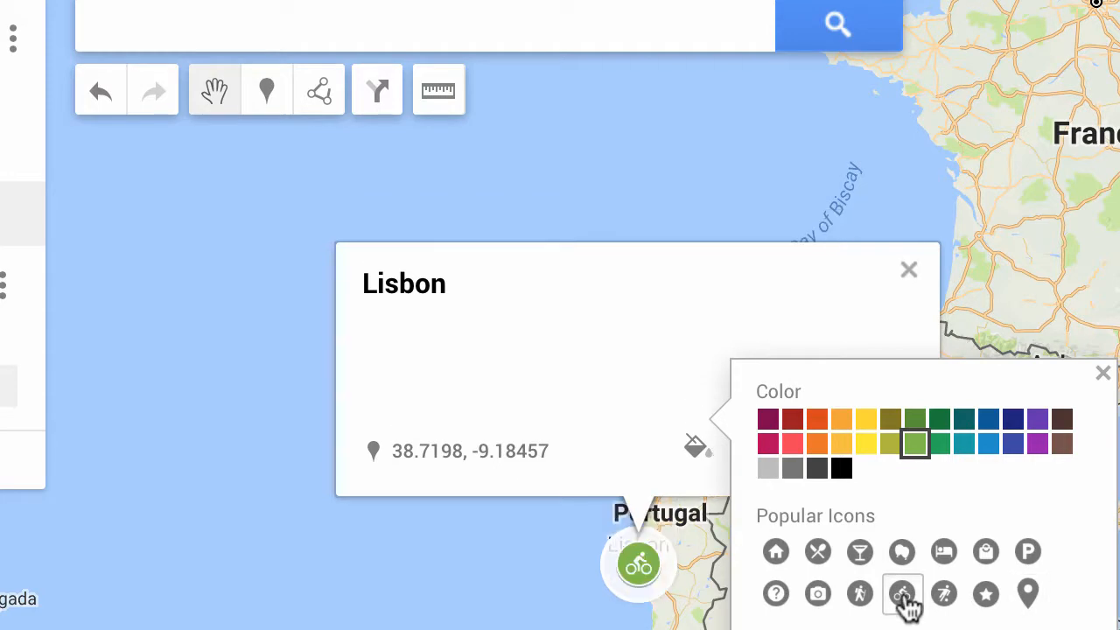
click(1103, 373)
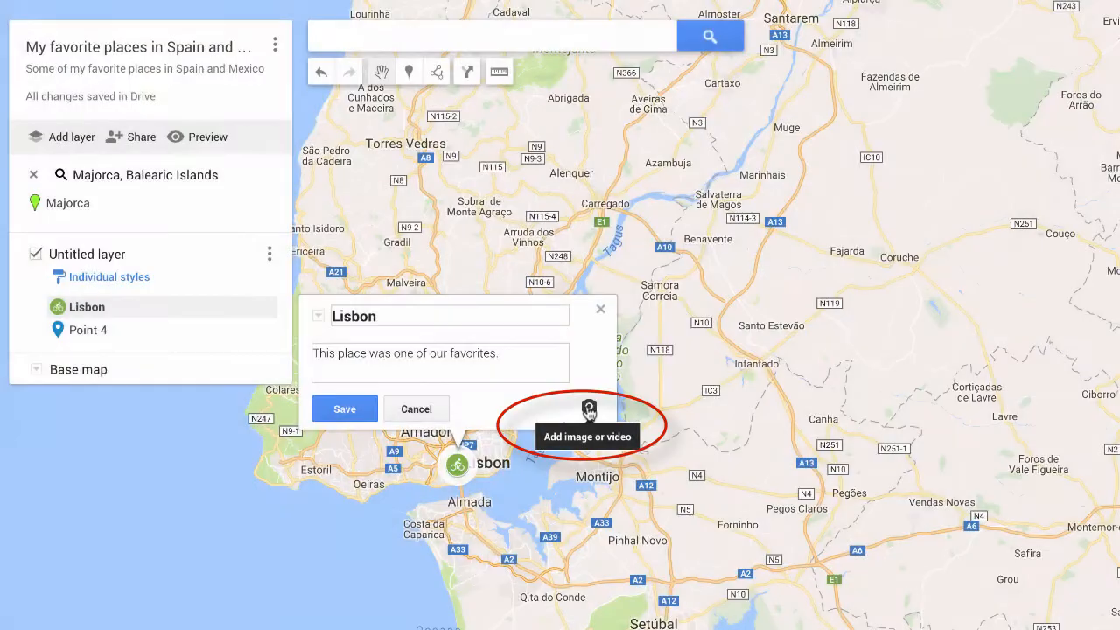
- Add the first Google Image Search photo for "Lisbon bicycling" to the Lisbon marker, then save and close its card
click(589, 411)
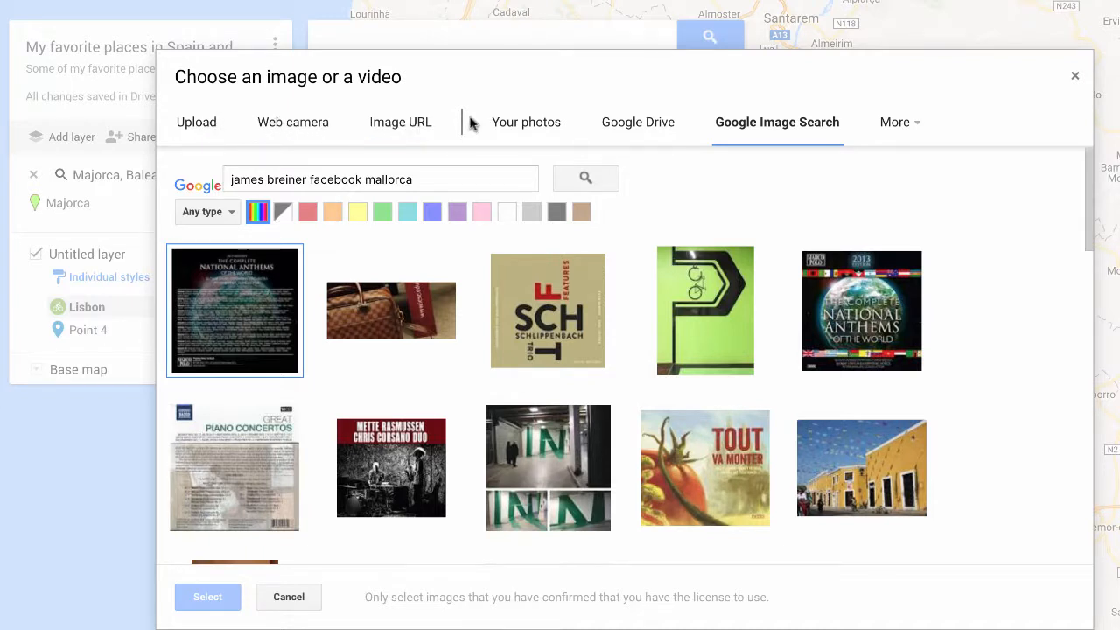
click(807, 126)
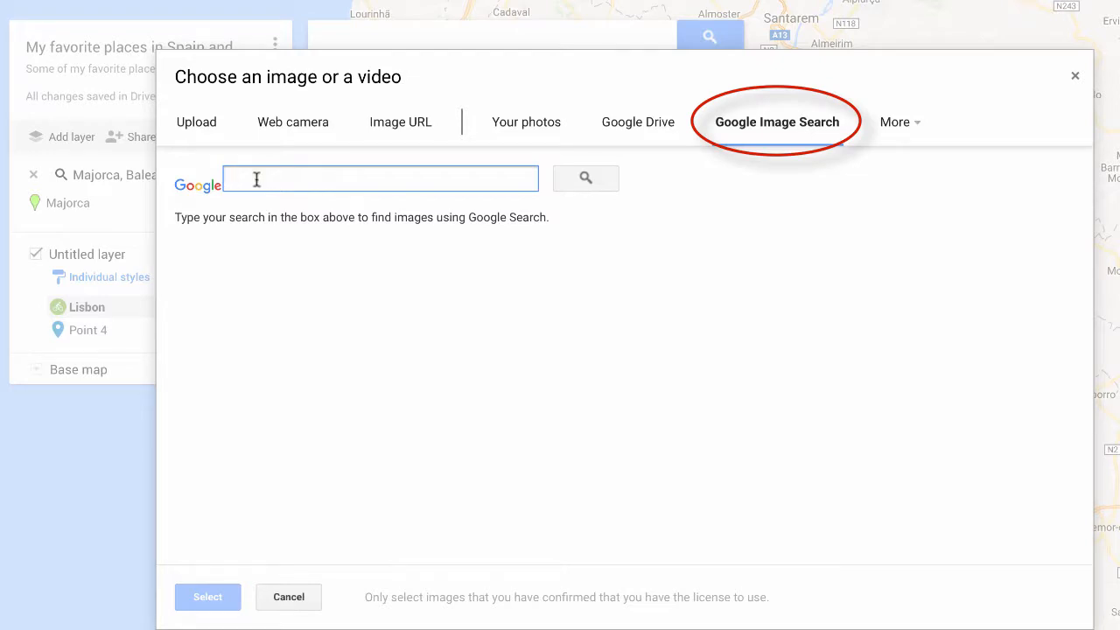
text(Lisbon bicycling)
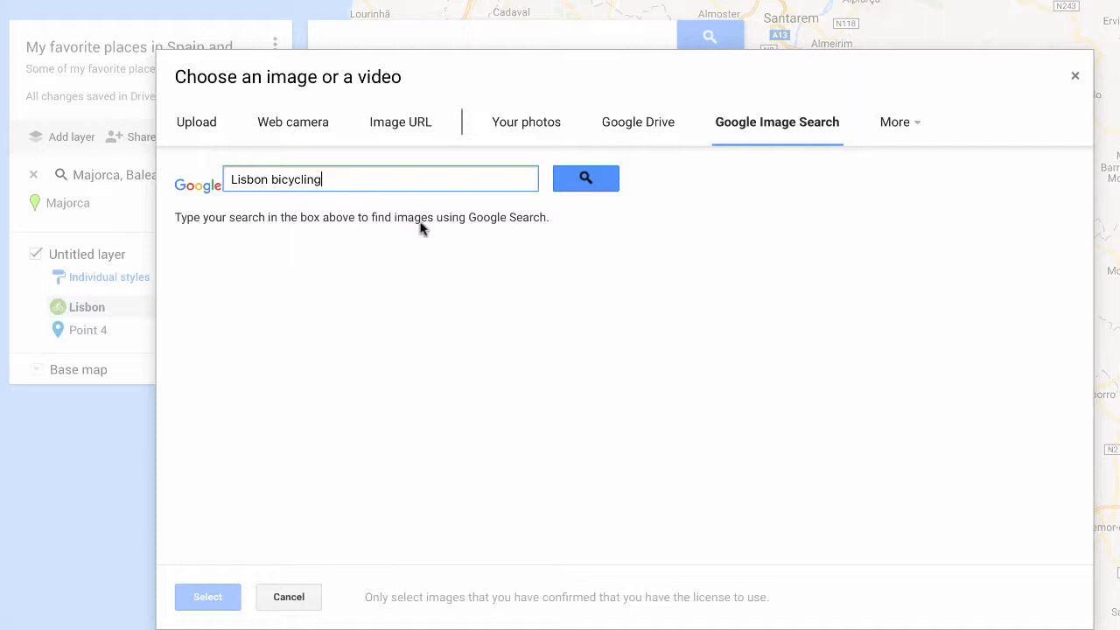
click(582, 178)
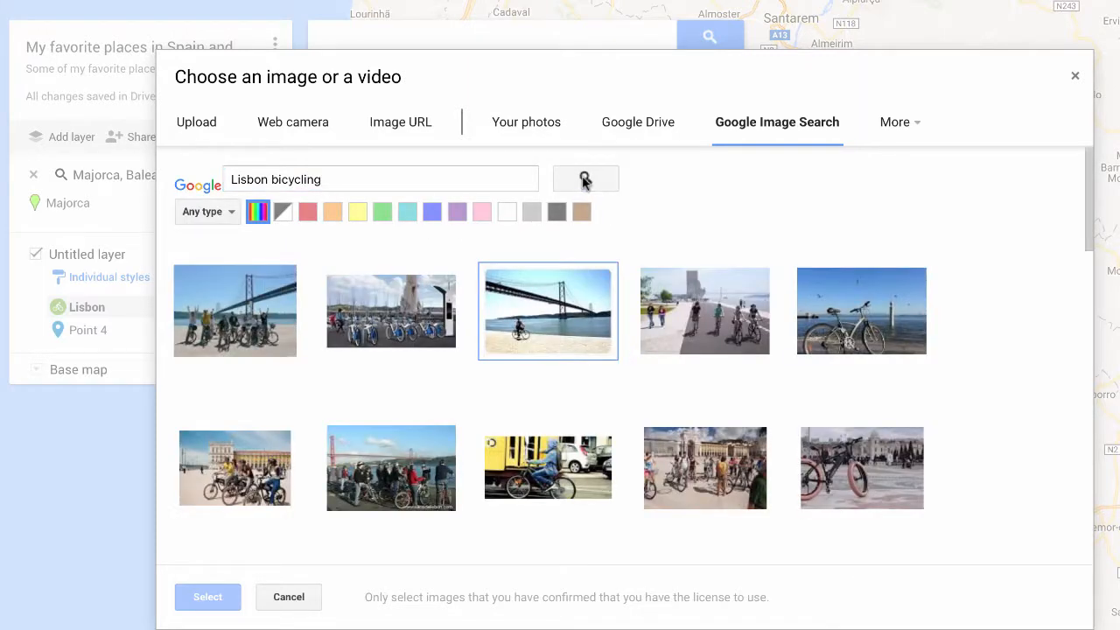
click(245, 328)
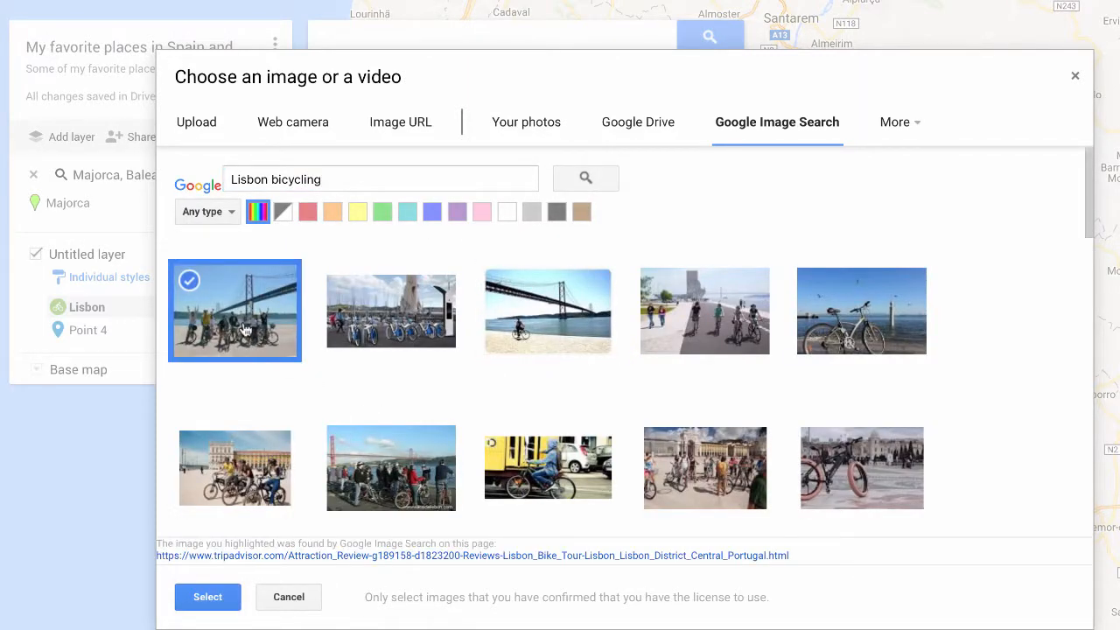
click(213, 599)
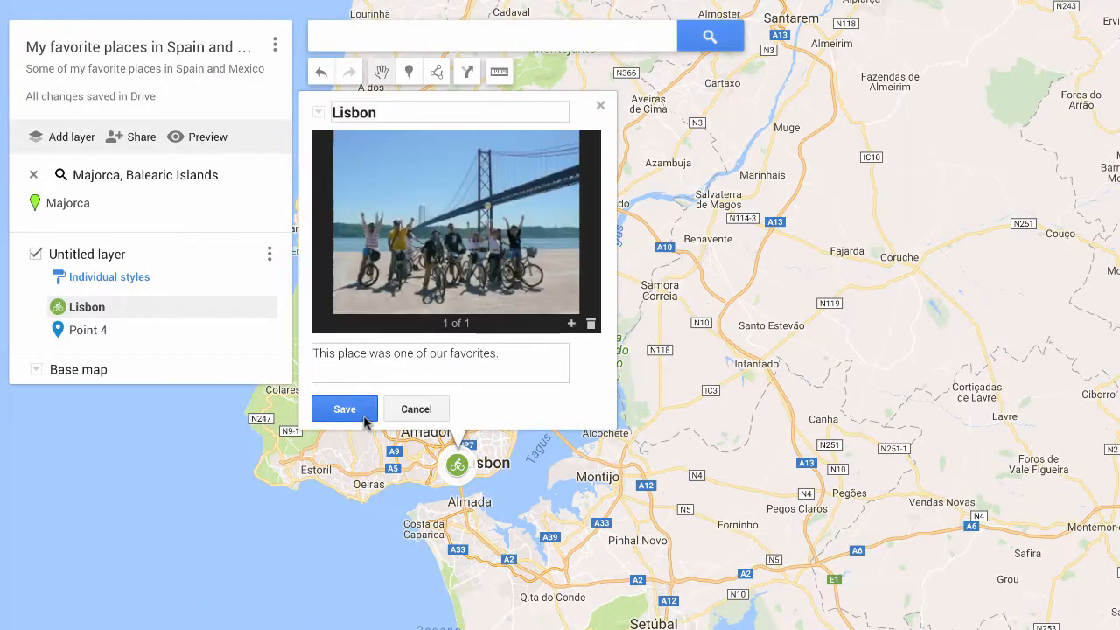
click(344, 409)
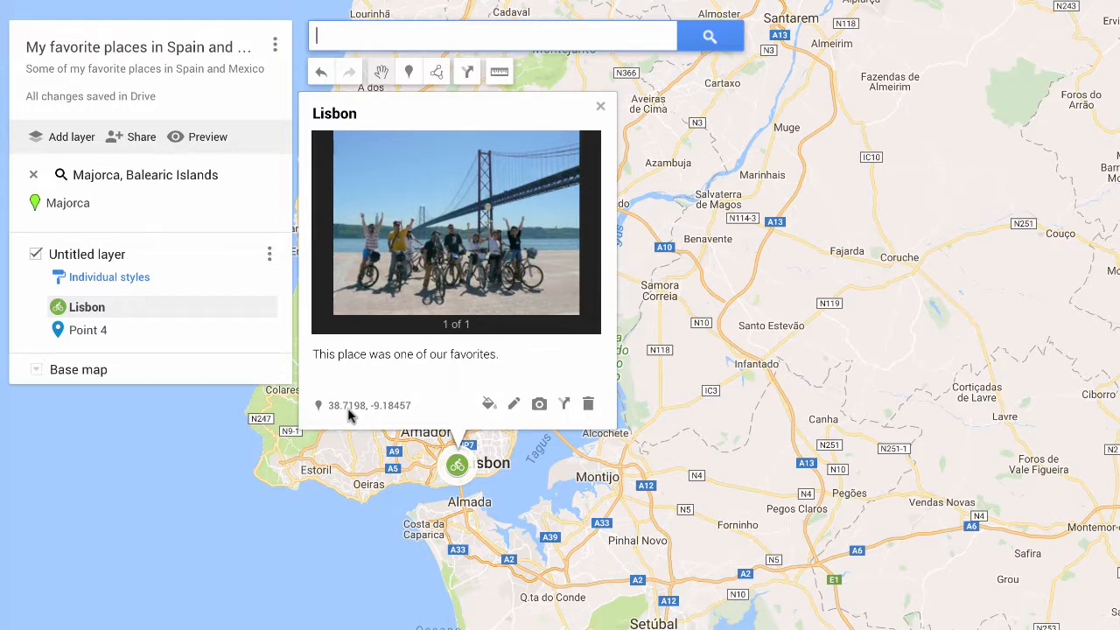
click(601, 109)
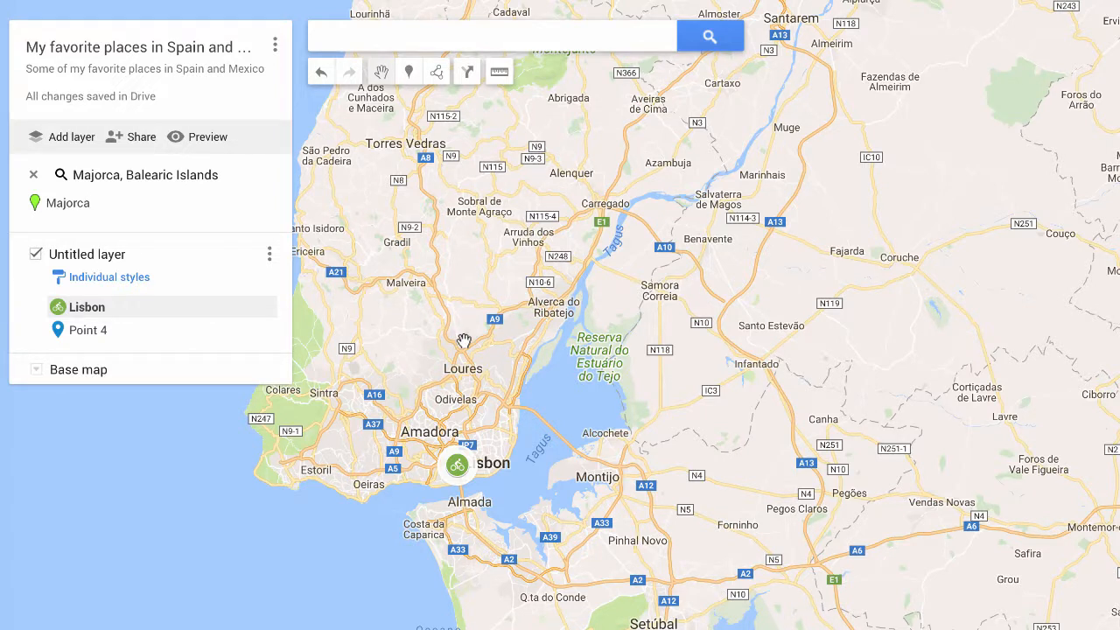
- Search the map for "Mallorca" and dismiss the place's details card
click(479, 35)
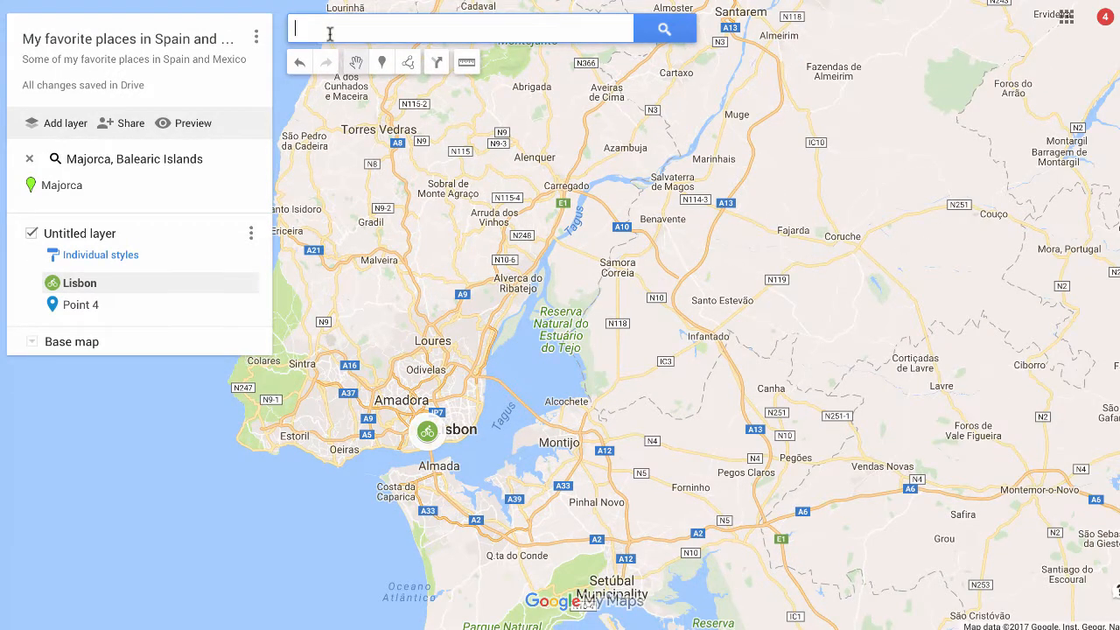
text(Mallorca)
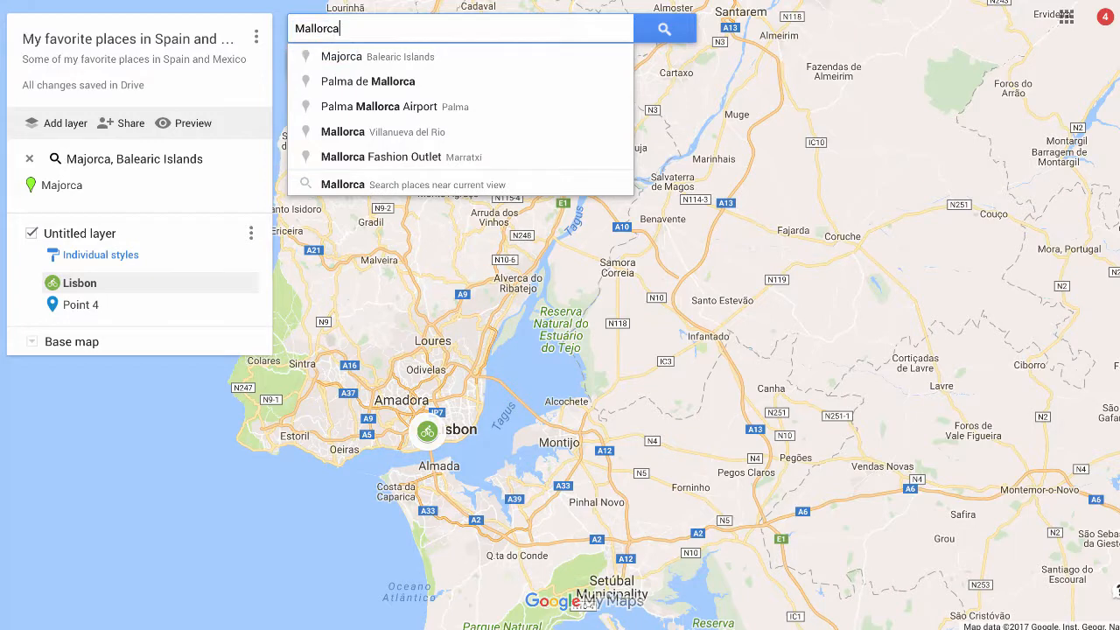
key(Return)
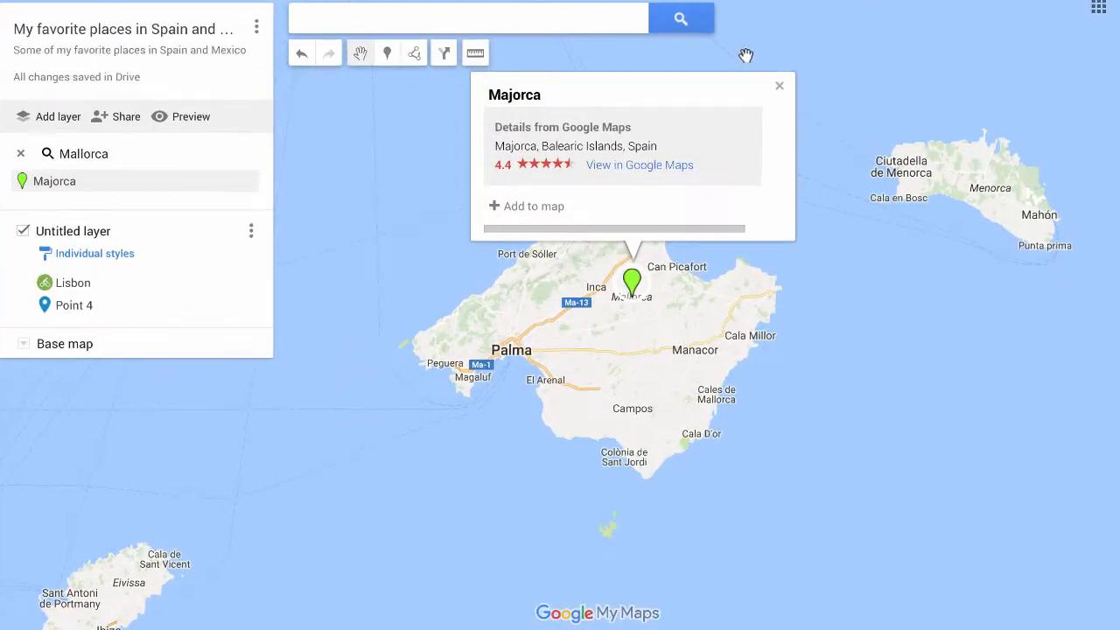
click(780, 91)
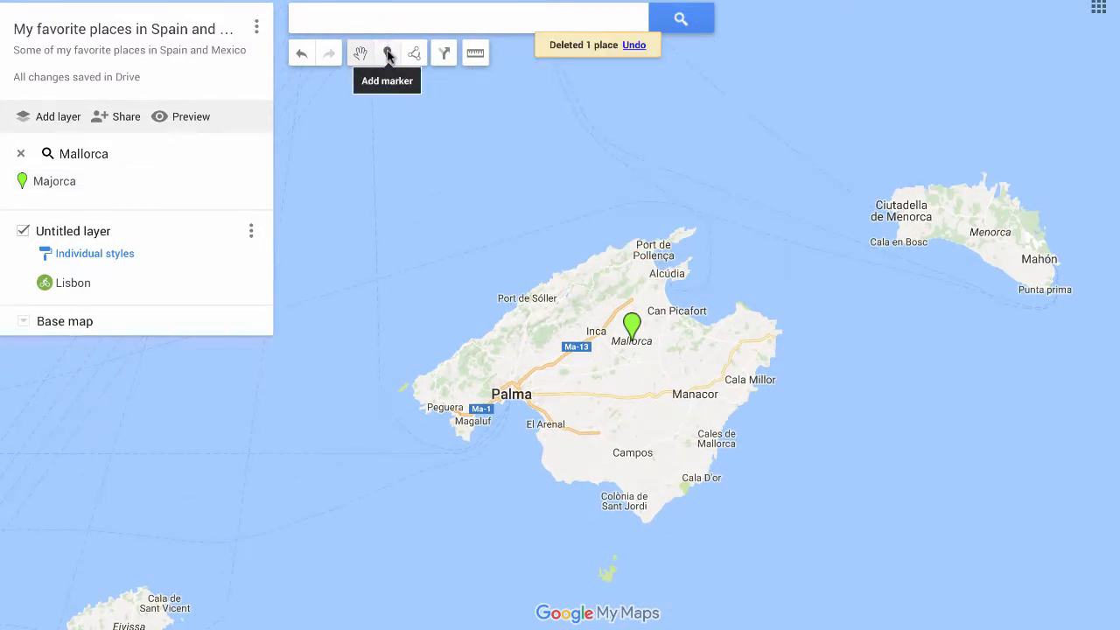
- Add a marker on Port de Pollença in northern Mallorca and name it "Porto de Pallença"
click(358, 21)
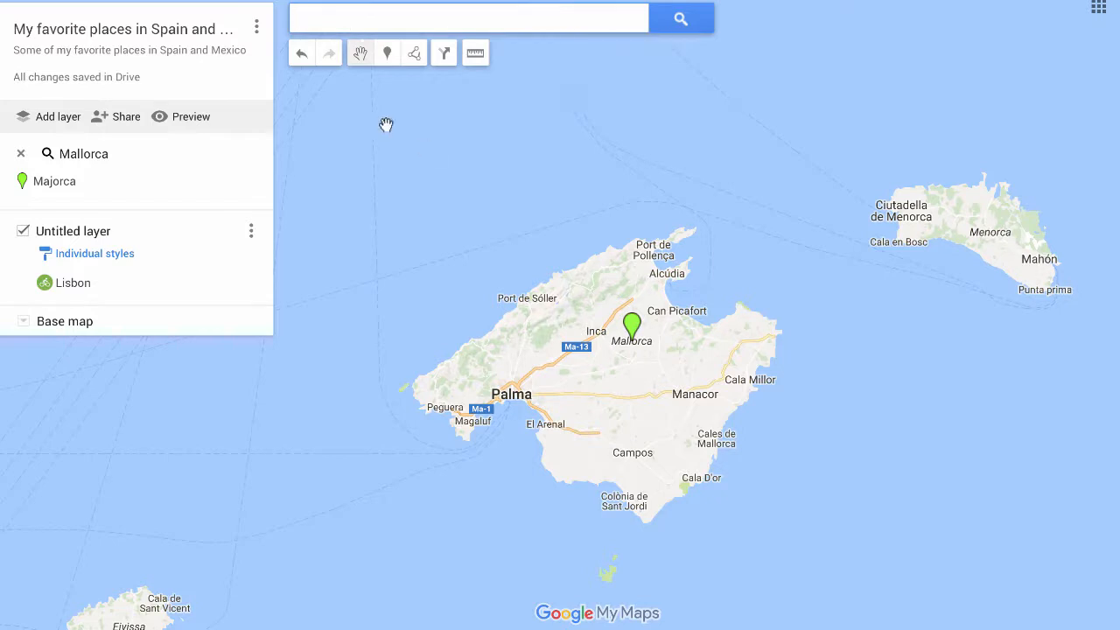
click(388, 54)
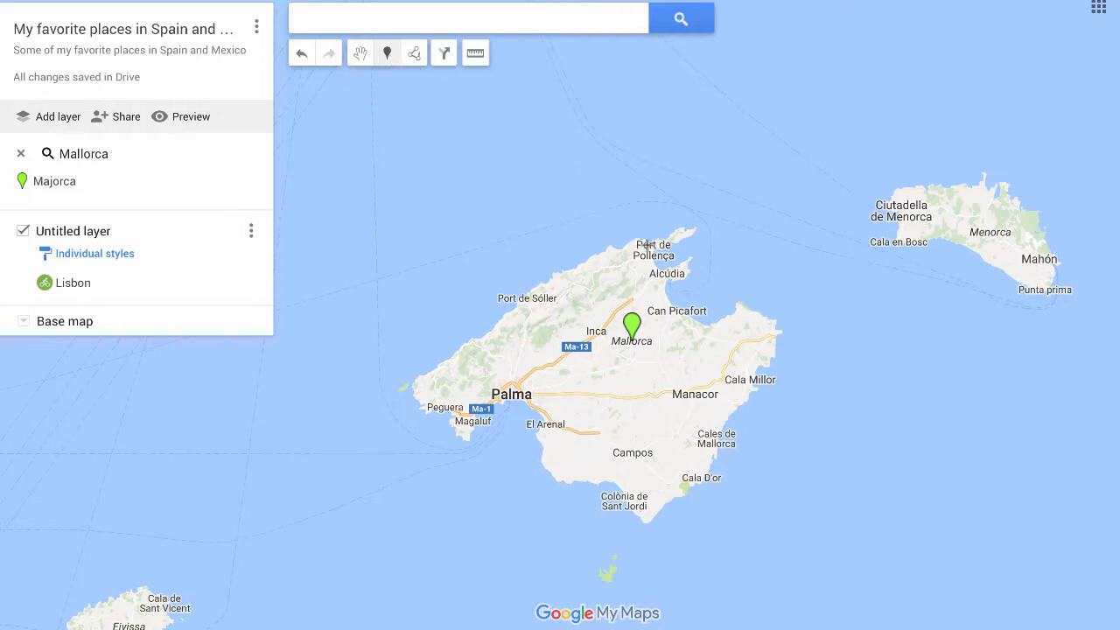
click(649, 250)
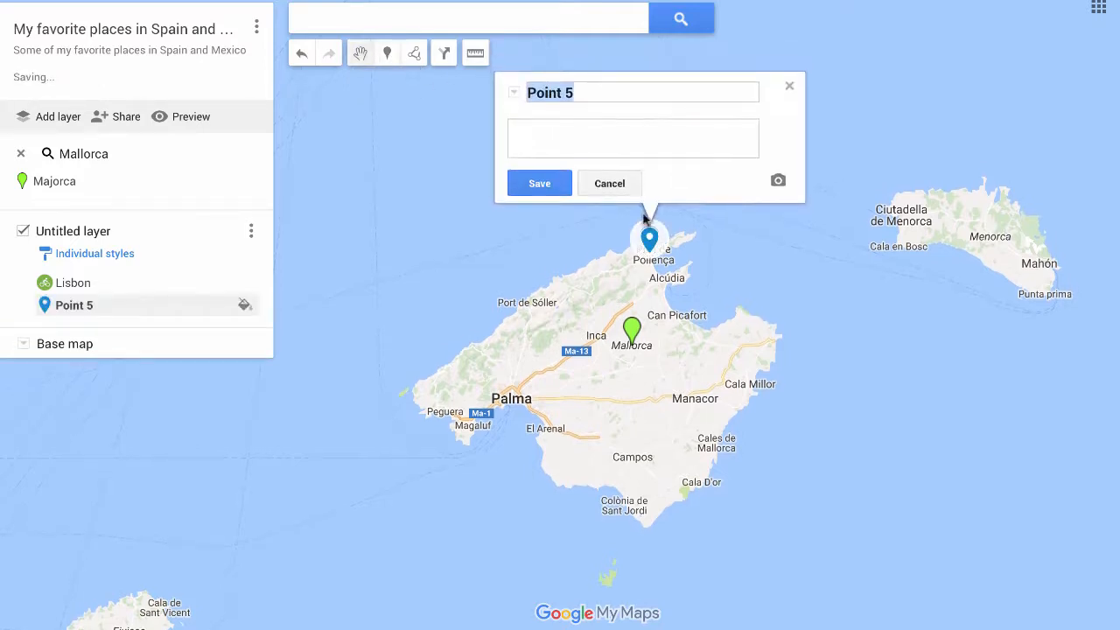
text(Porto)
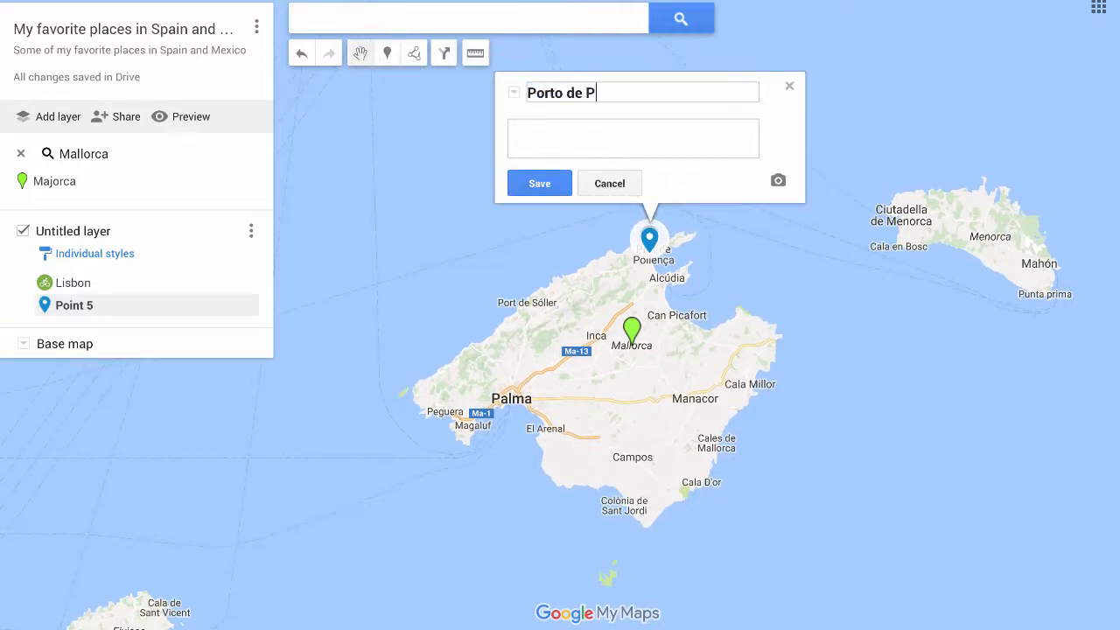
text( de Pallença)
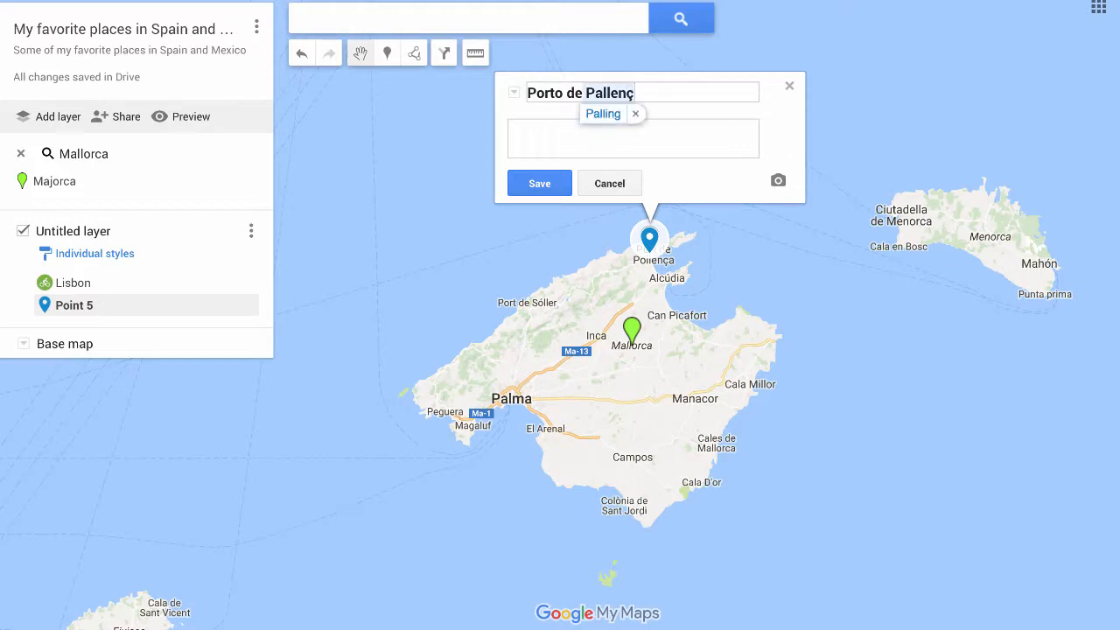
- Search the computer's file names for "mallorca", upload the 2016-0134 summer photo to the Porto de Pallença marker, then save and close its card
click(779, 182)
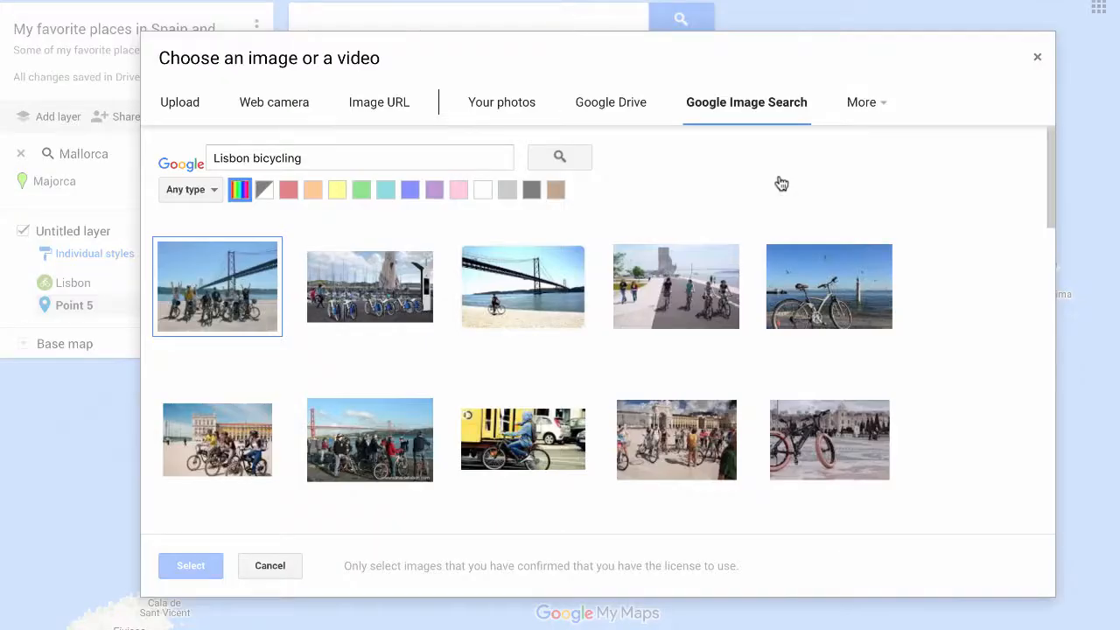
click(180, 102)
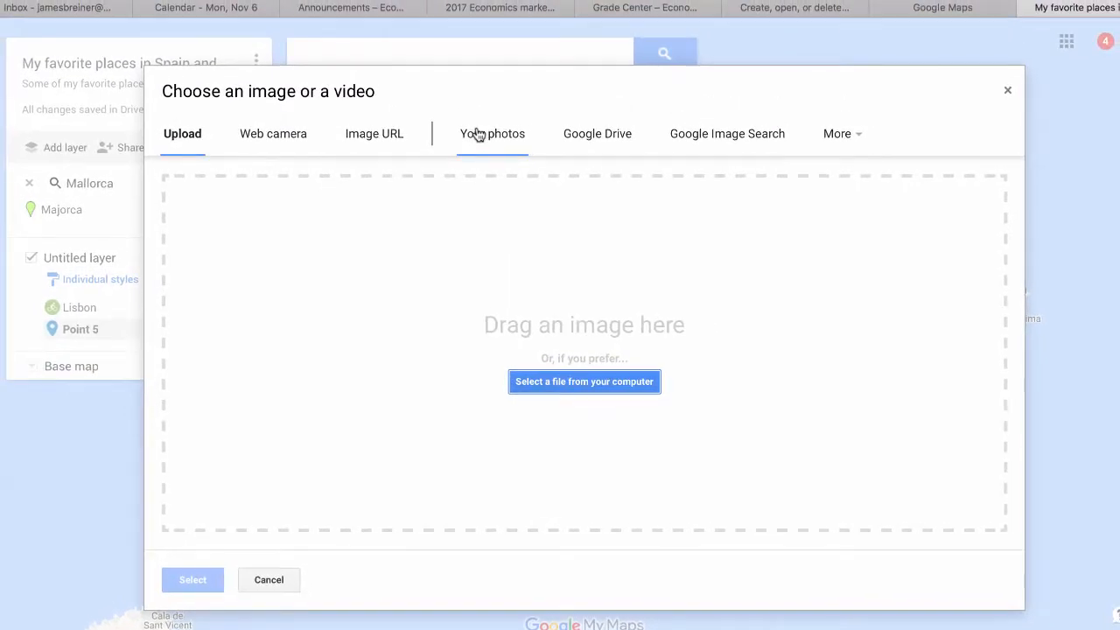
click(575, 385)
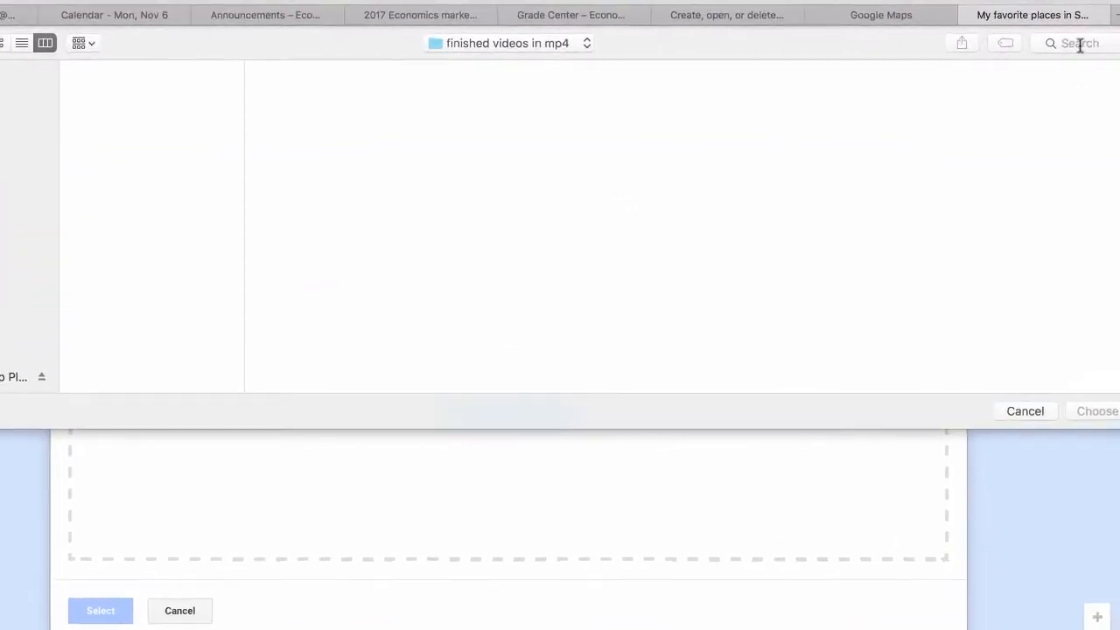
click(1080, 45)
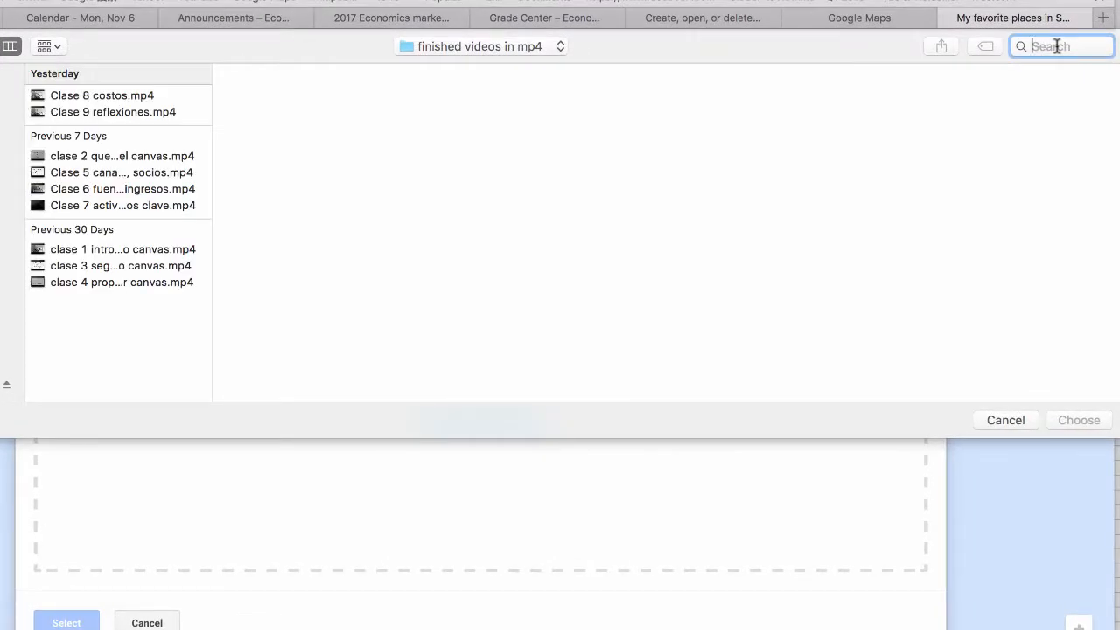
text(mallorca)
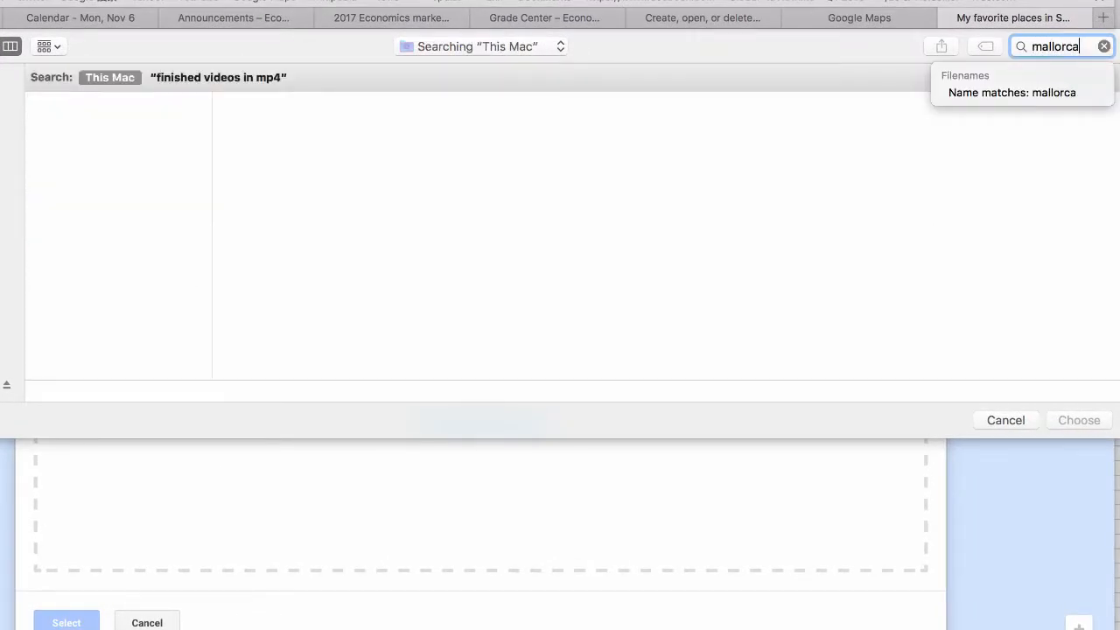
click(1020, 93)
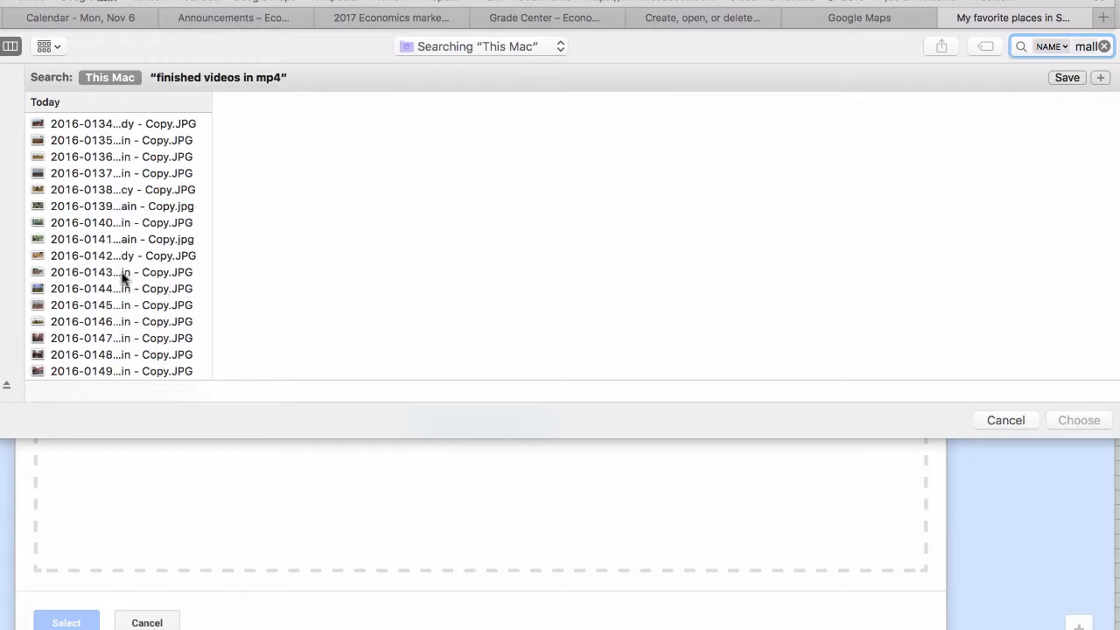
click(125, 123)
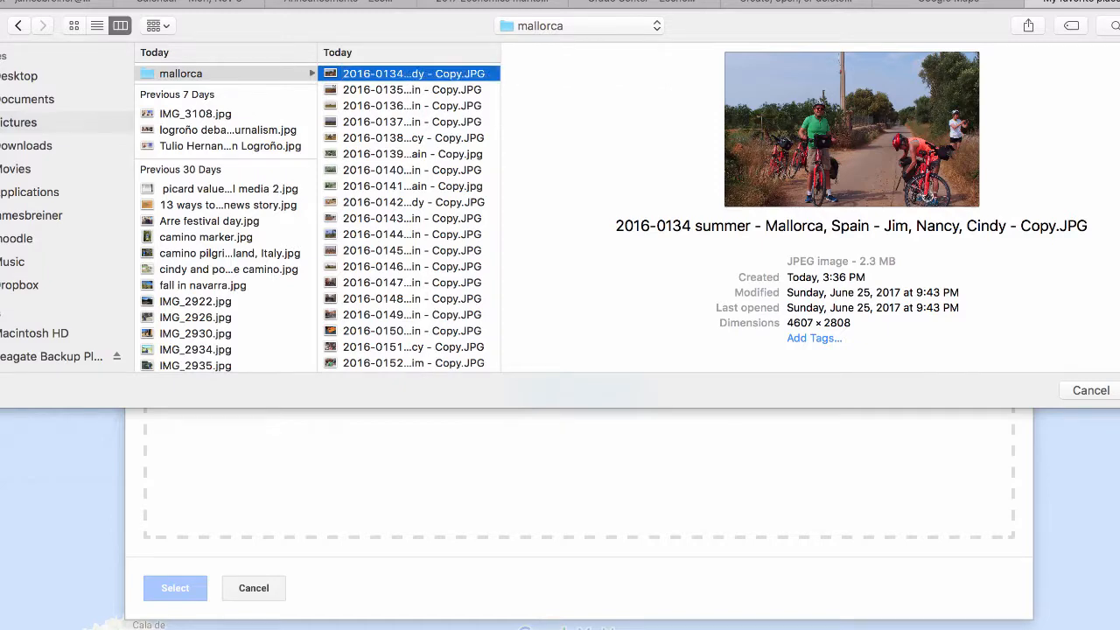
key(Return)
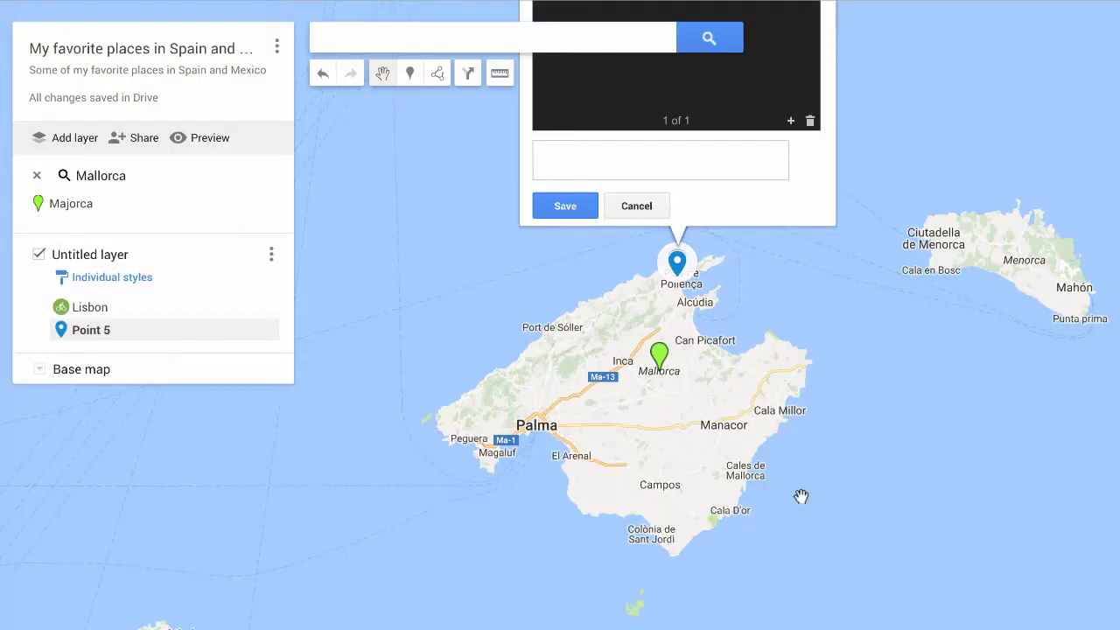
click(572, 210)
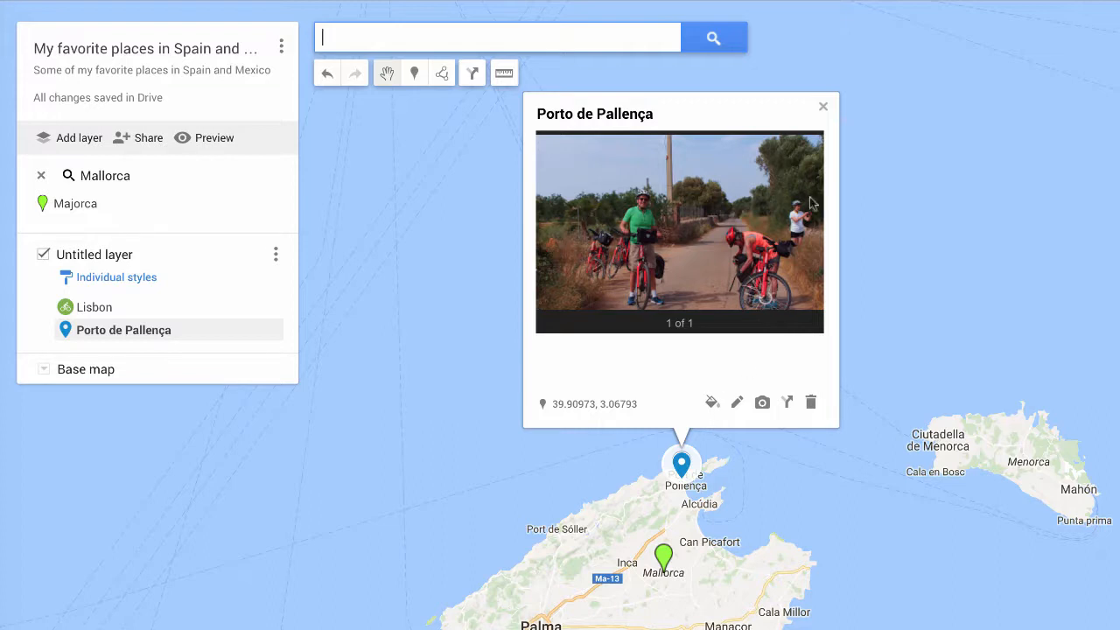
click(824, 110)
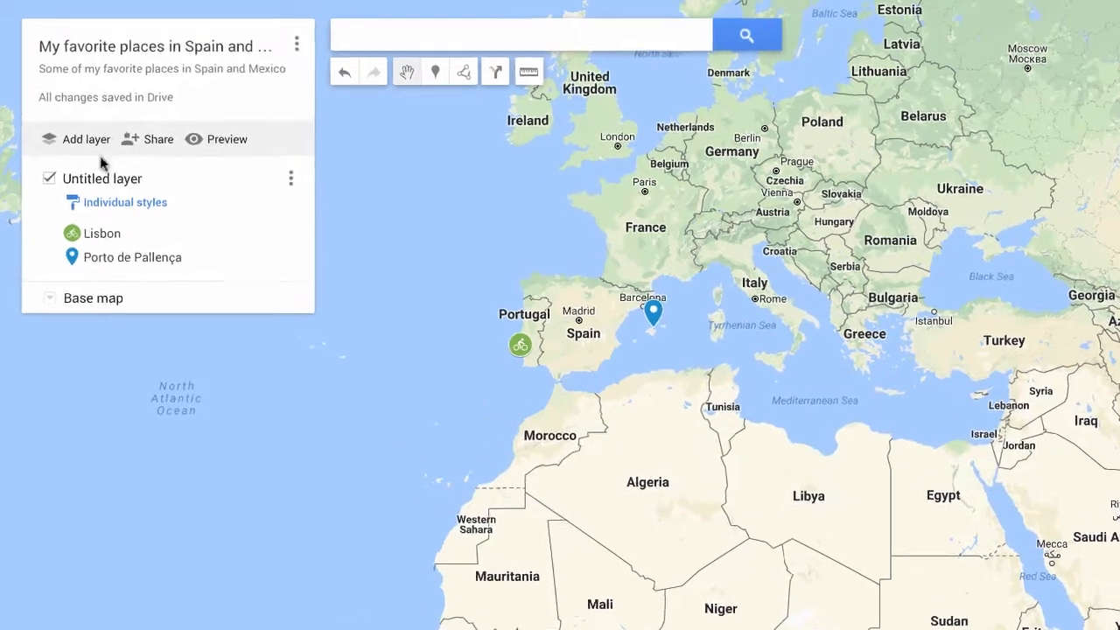
- Add a new layer to the map and name it "Mexico favorite places"
click(95, 140)
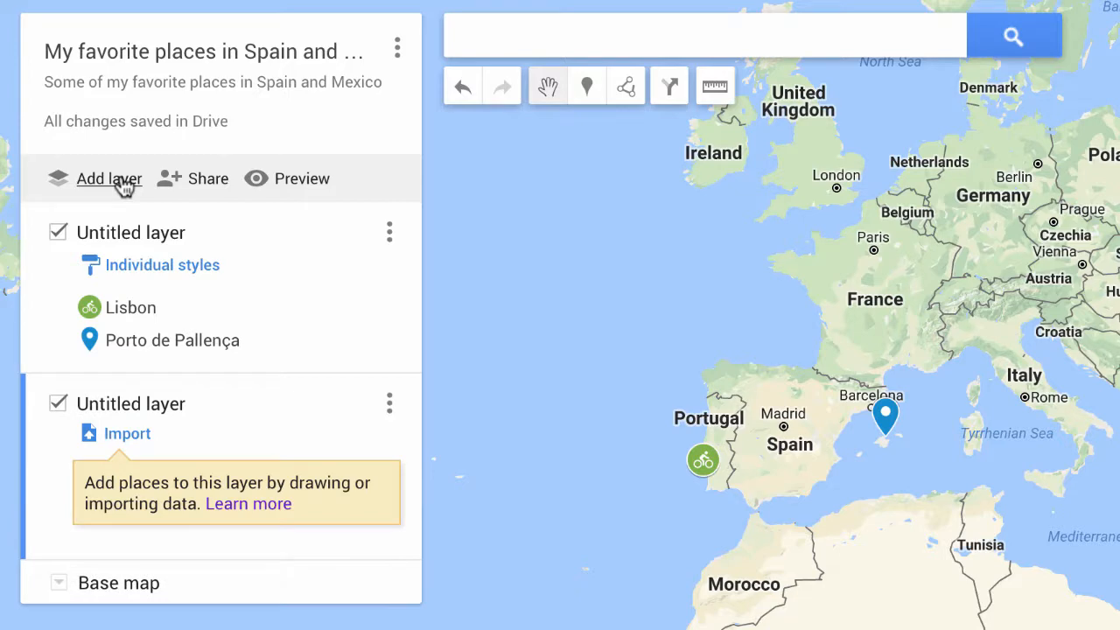
click(118, 407)
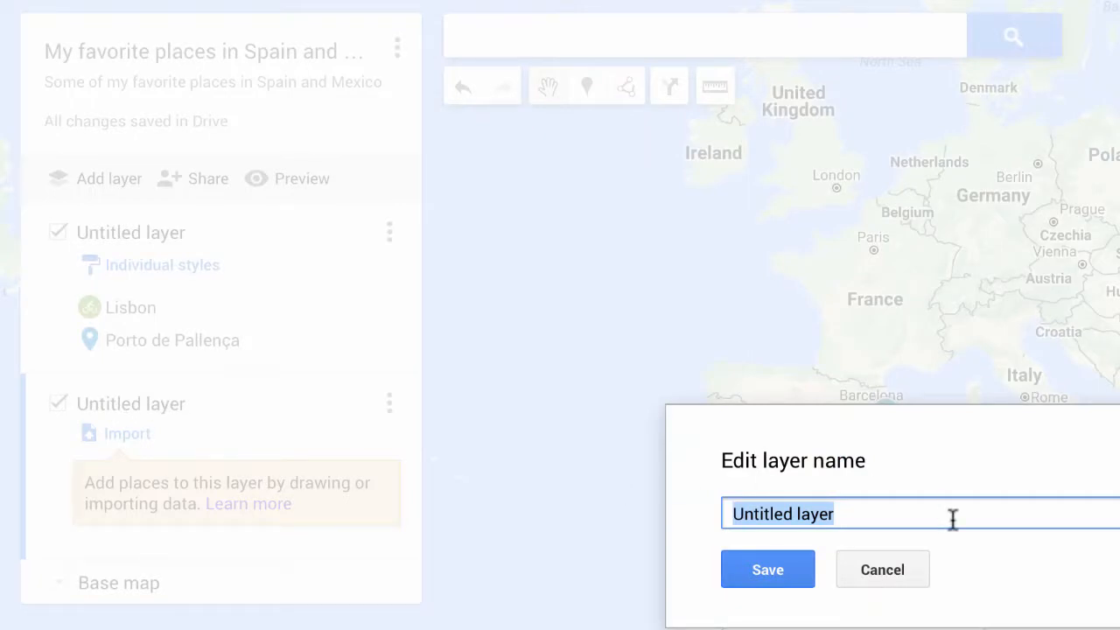
text(Mexico )
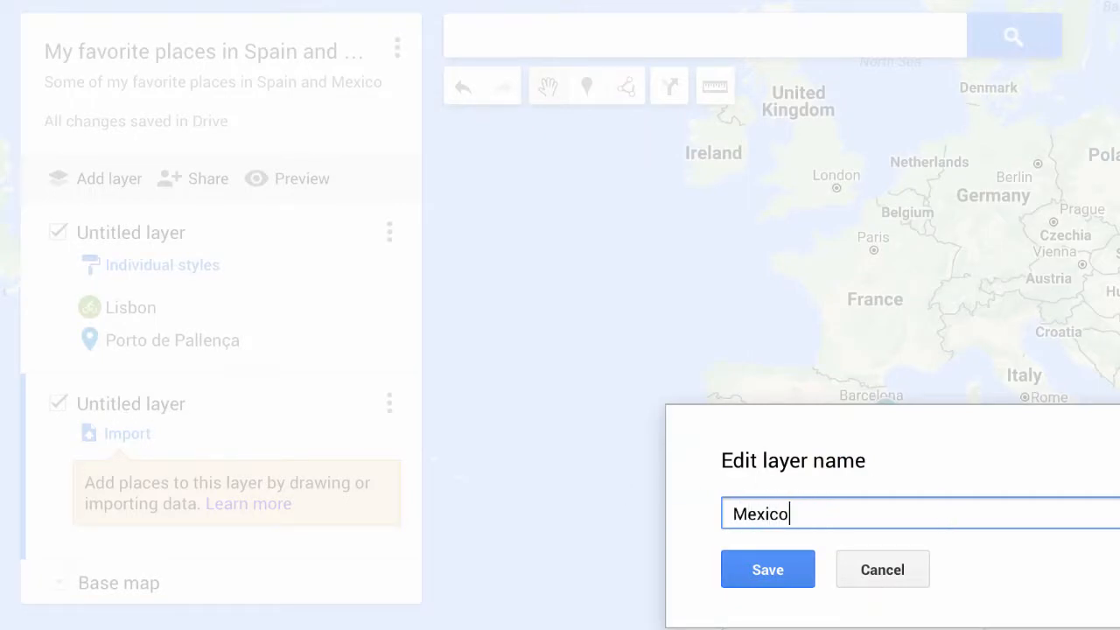
text(favorite places)
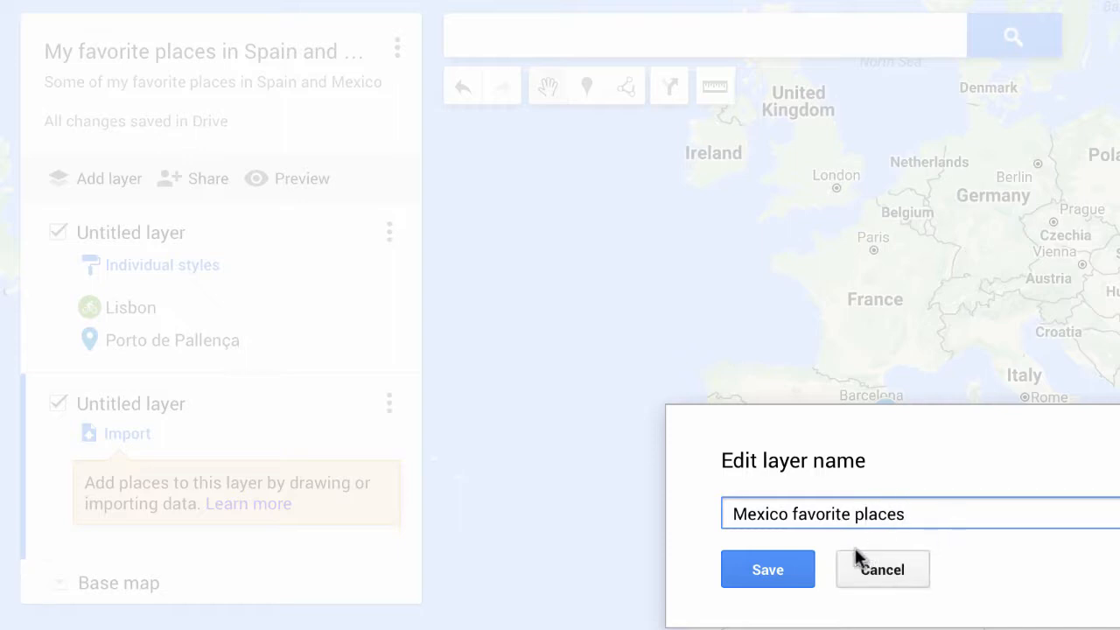
click(768, 578)
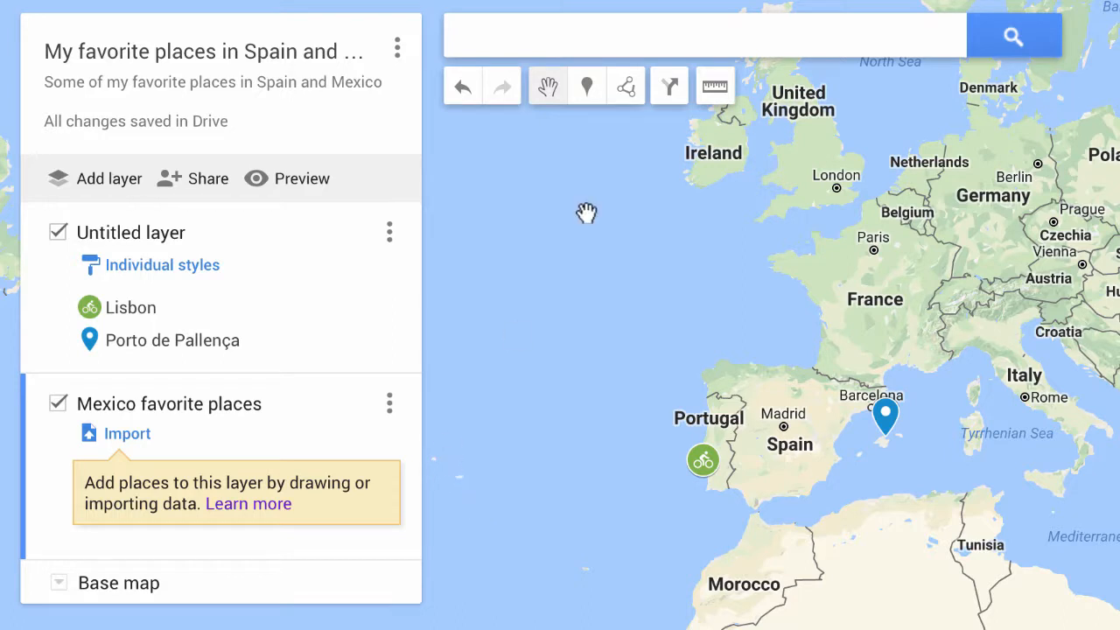
- Search for Palenque, Mexico and add the place to the Mexico favorite places layer
click(570, 35)
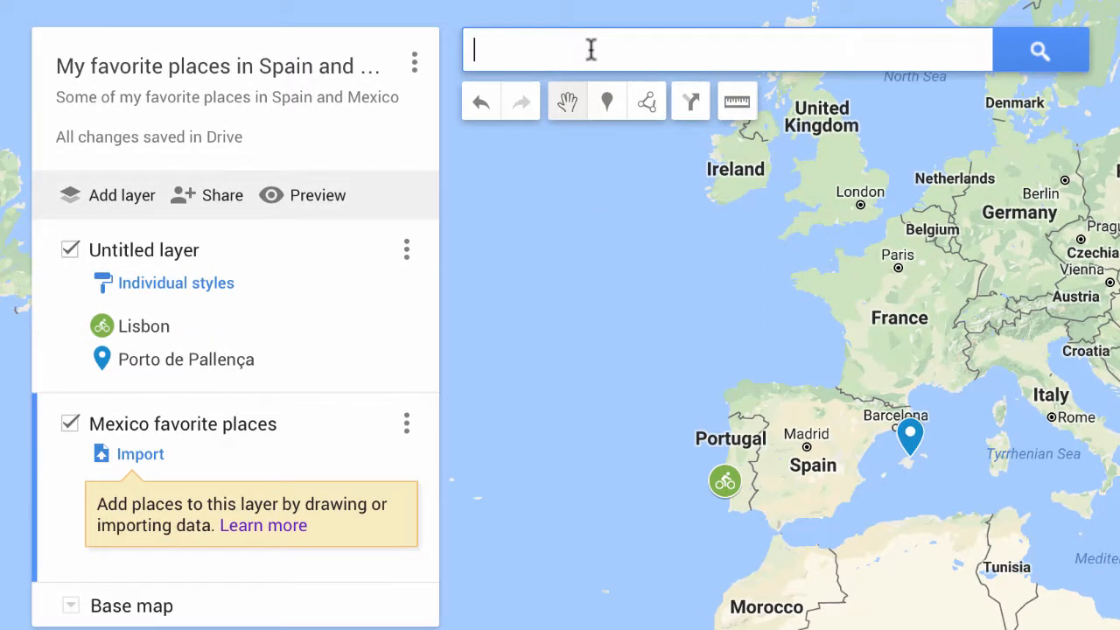
text(Palenque)
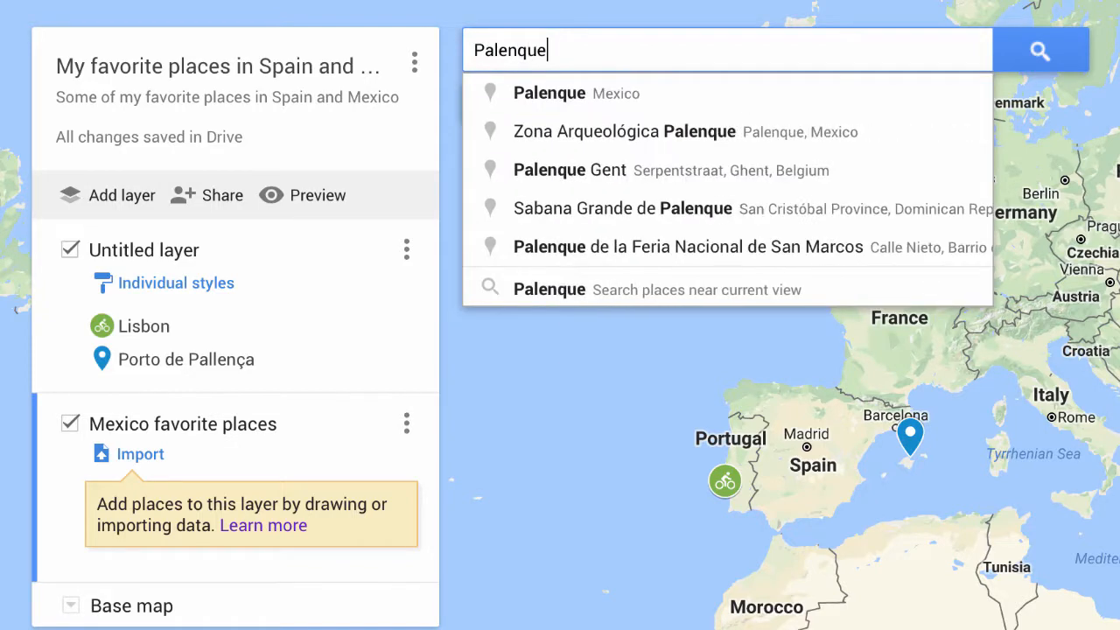
click(610, 99)
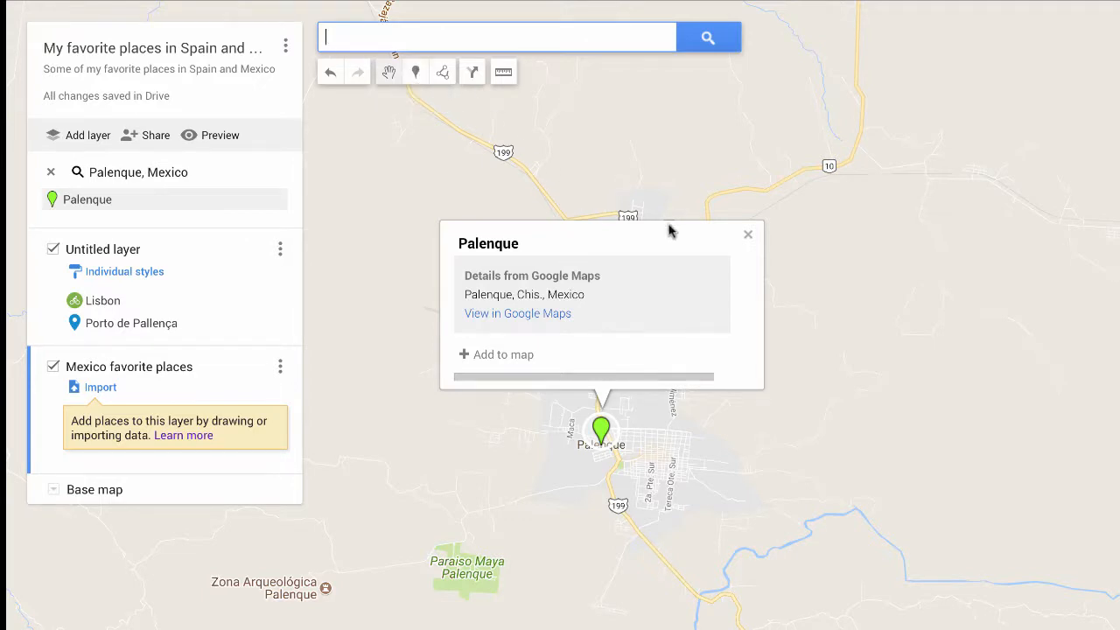
click(494, 354)
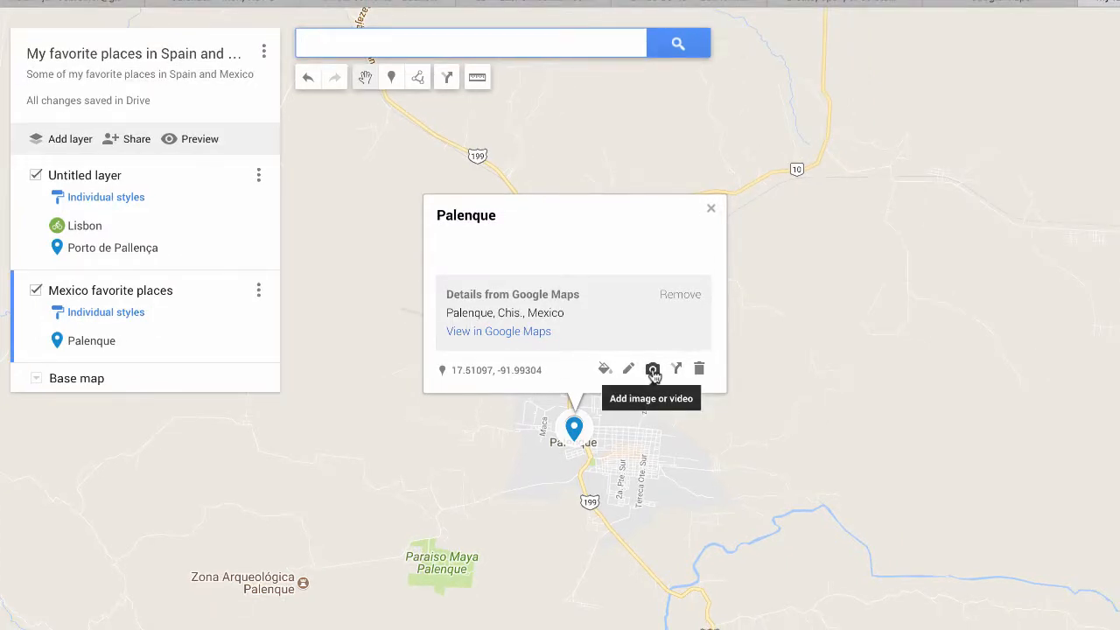
- Find "palenque" files on the computer, upload "2008-0459 Fall - Mexico - Palenque.JPG" to the Palenque marker and save it
click(653, 371)
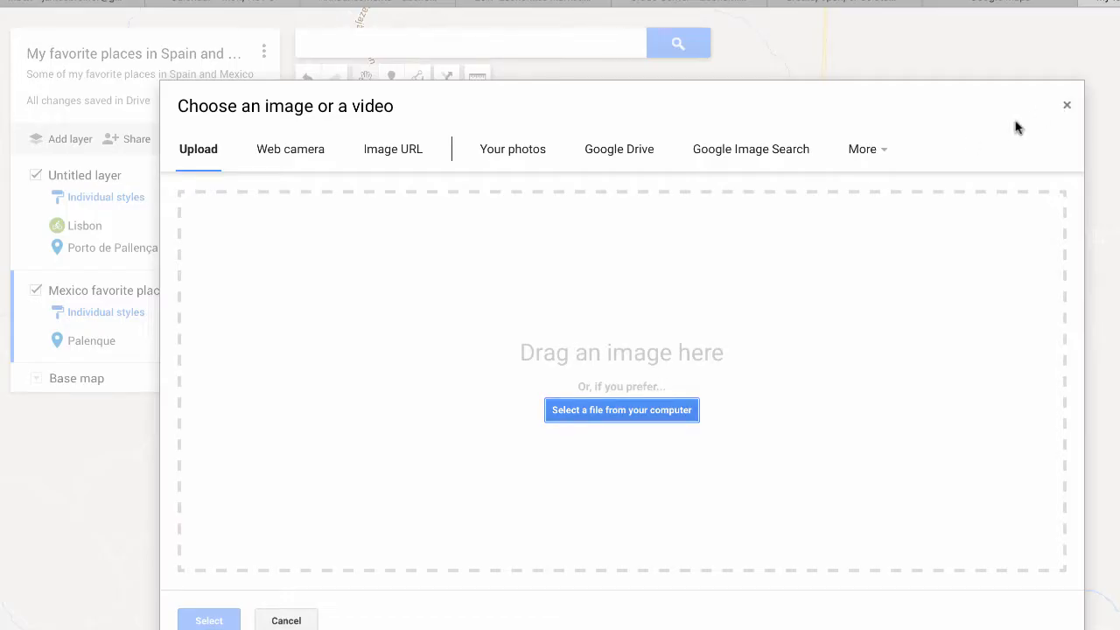
click(620, 408)
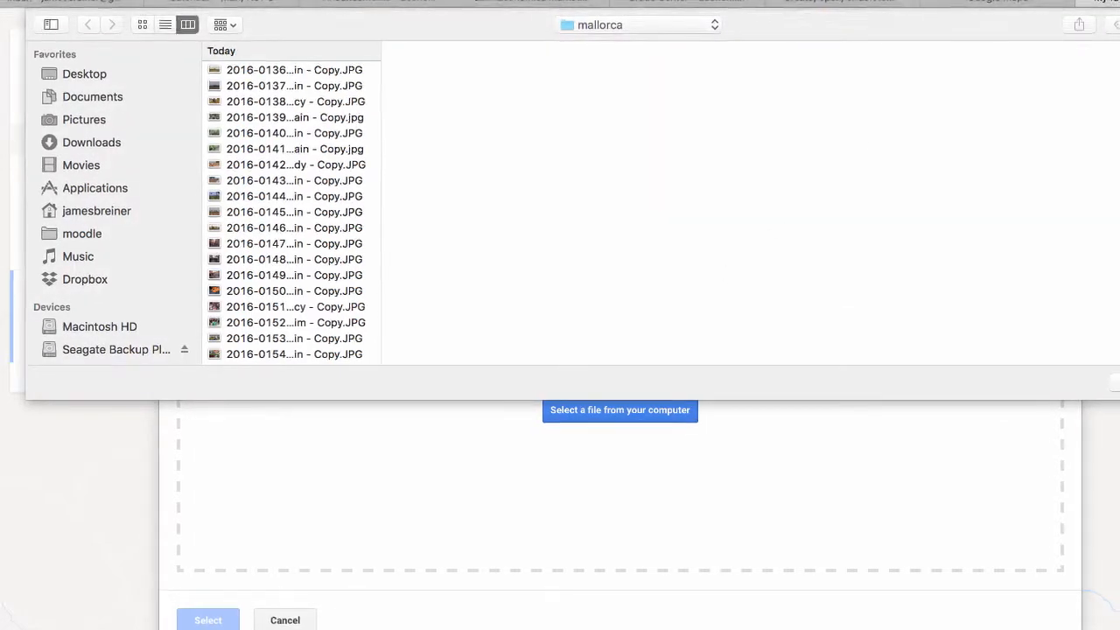
click(1069, 35)
text(palen)
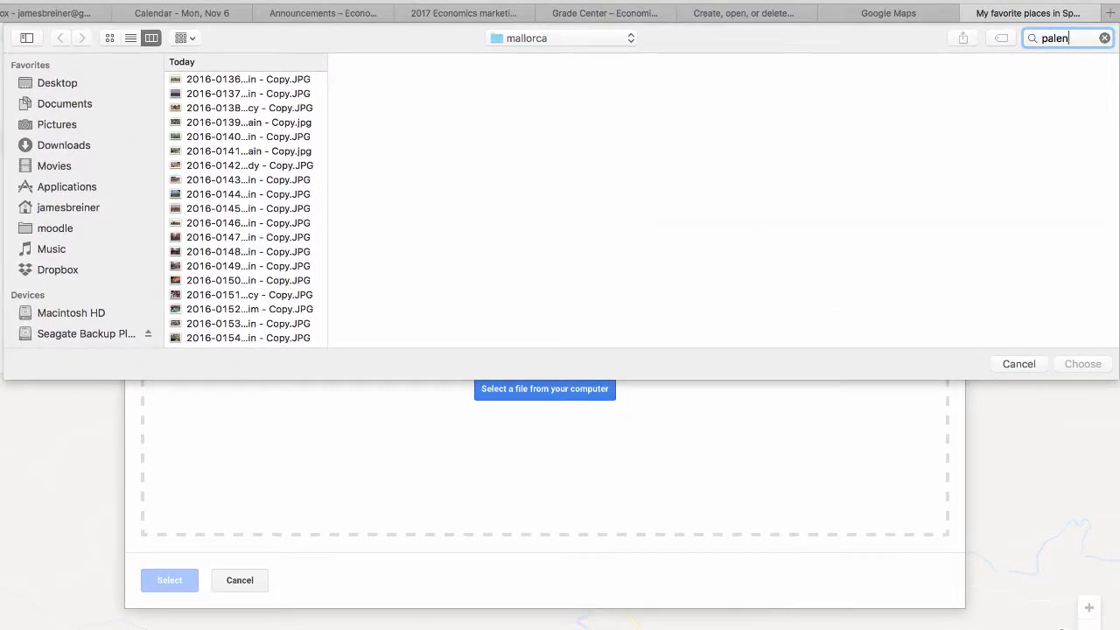
text(que)
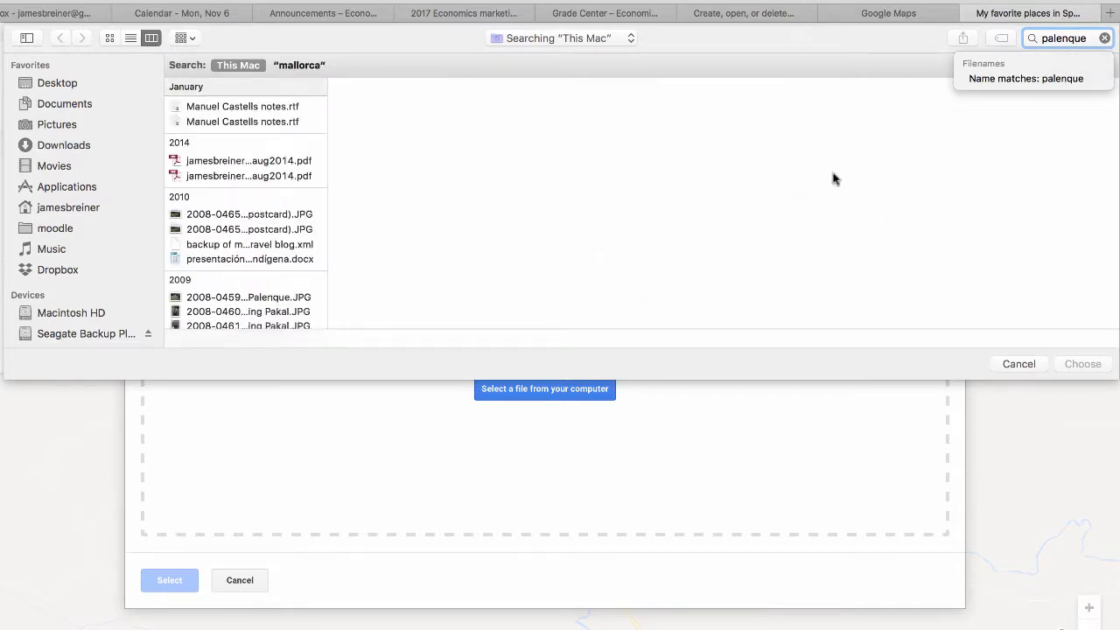
click(991, 76)
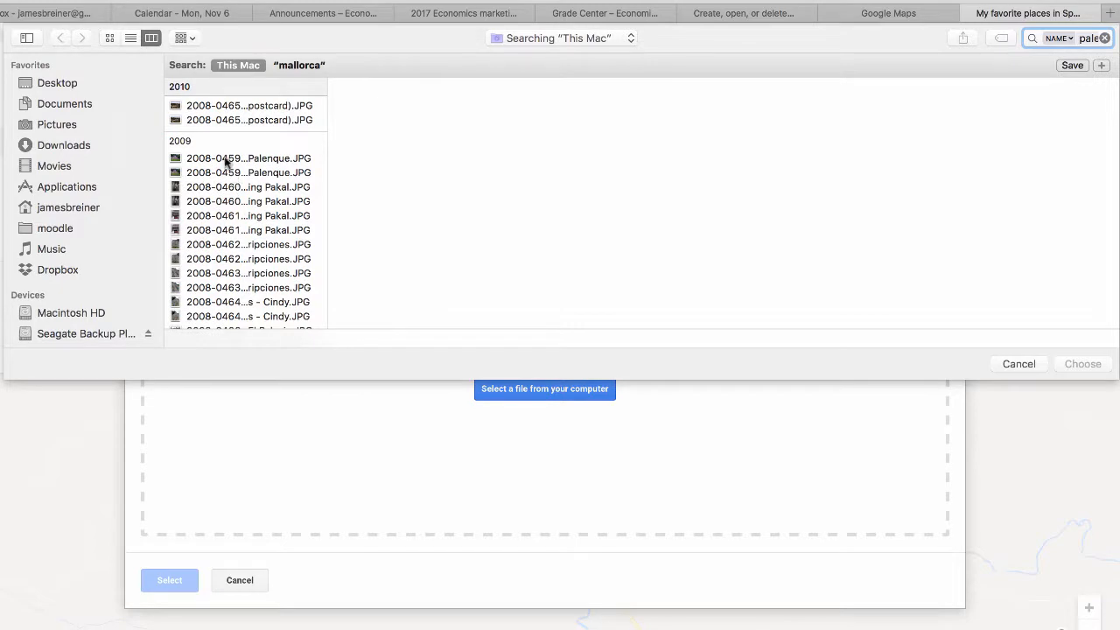
click(224, 158)
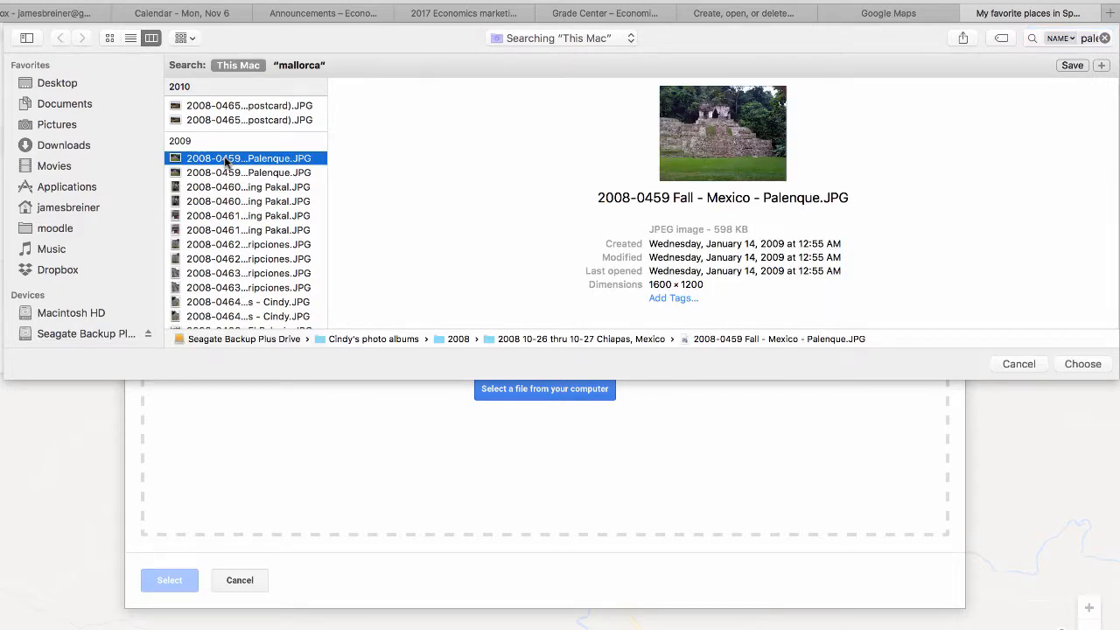
click(1084, 368)
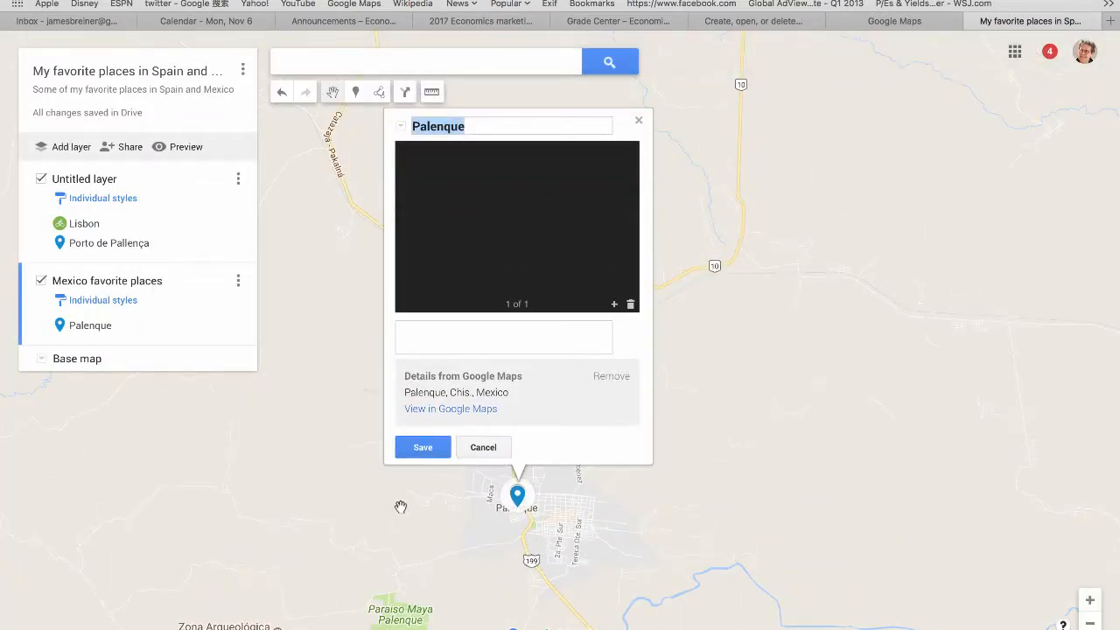
click(423, 448)
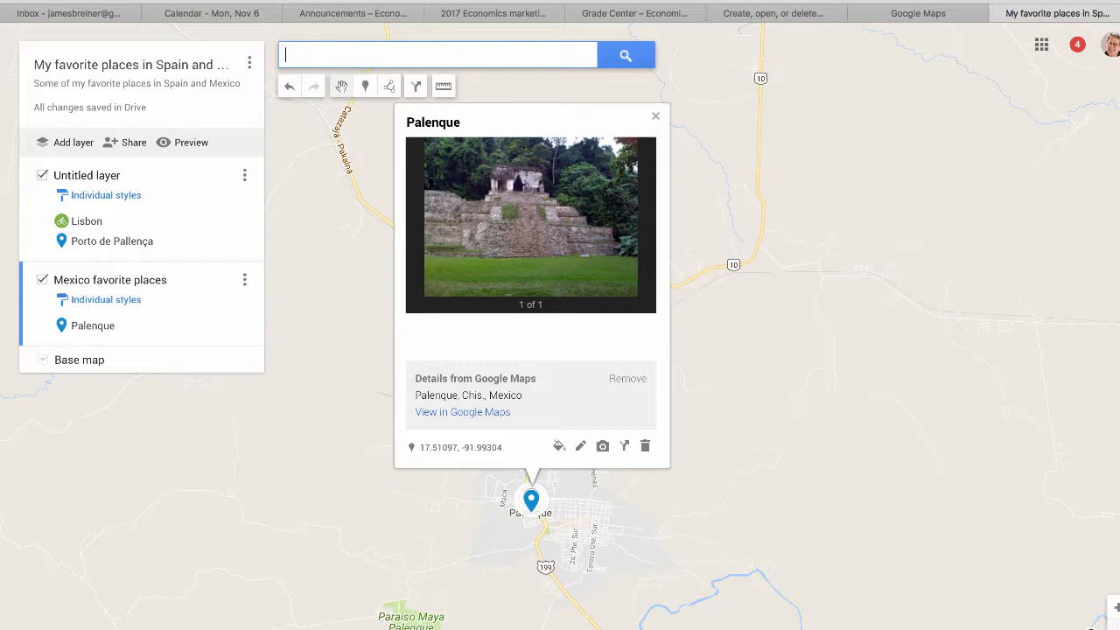
- View the map at world scale to examine the Palenque, Lisbon and Porto de Pallença markers together
click(1115, 628)
click(1115, 629)
click(1115, 629)
click(1115, 628)
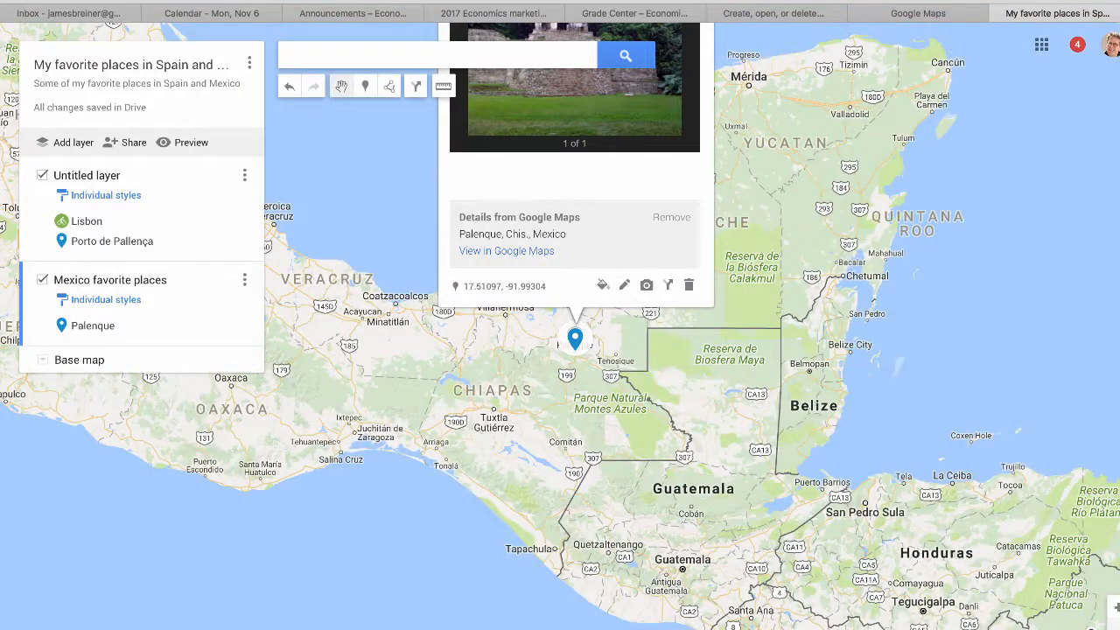
click(1115, 628)
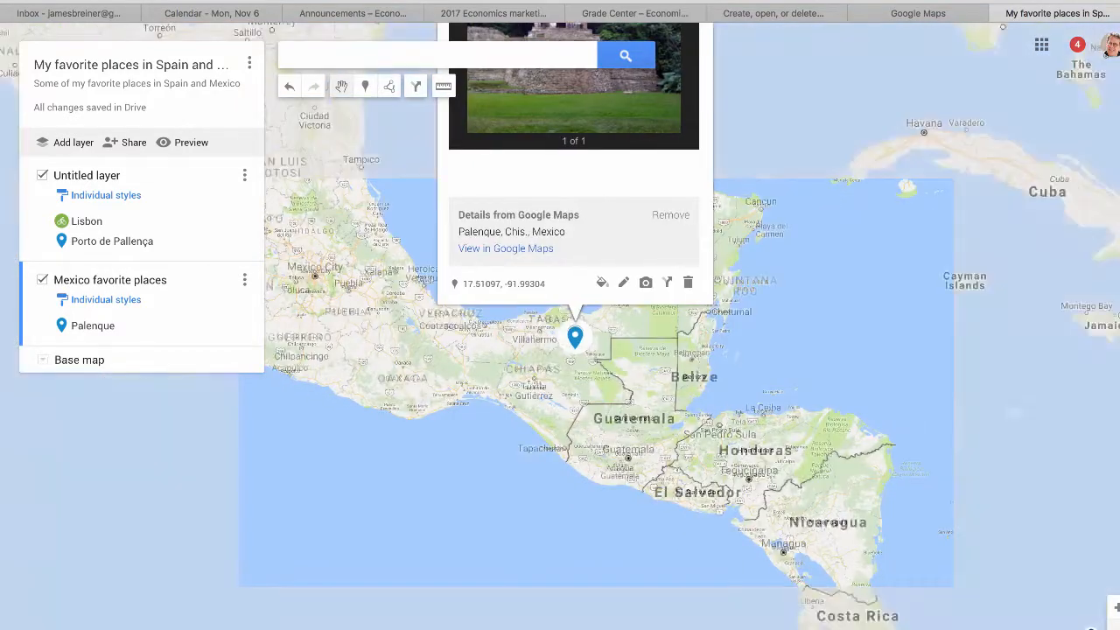
click(1115, 629)
click(1115, 629)
click(1115, 628)
click(1115, 628)
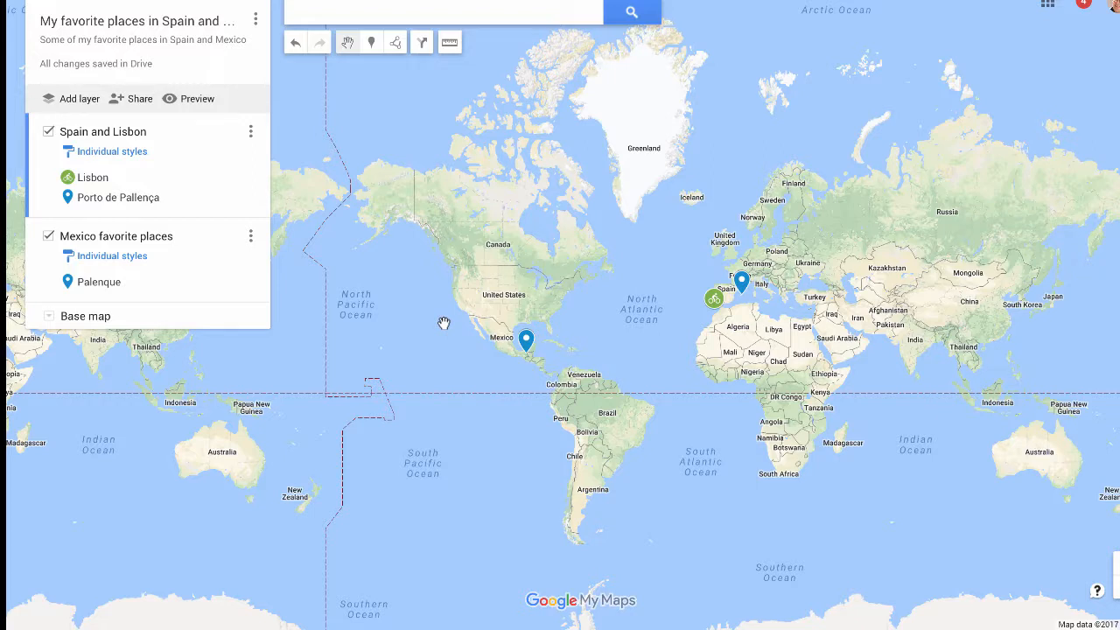
- Hide the Spain and Lisbon layer, search for Guadalajara, Mexico, and add the place to the Mexico favorite places layer
click(49, 132)
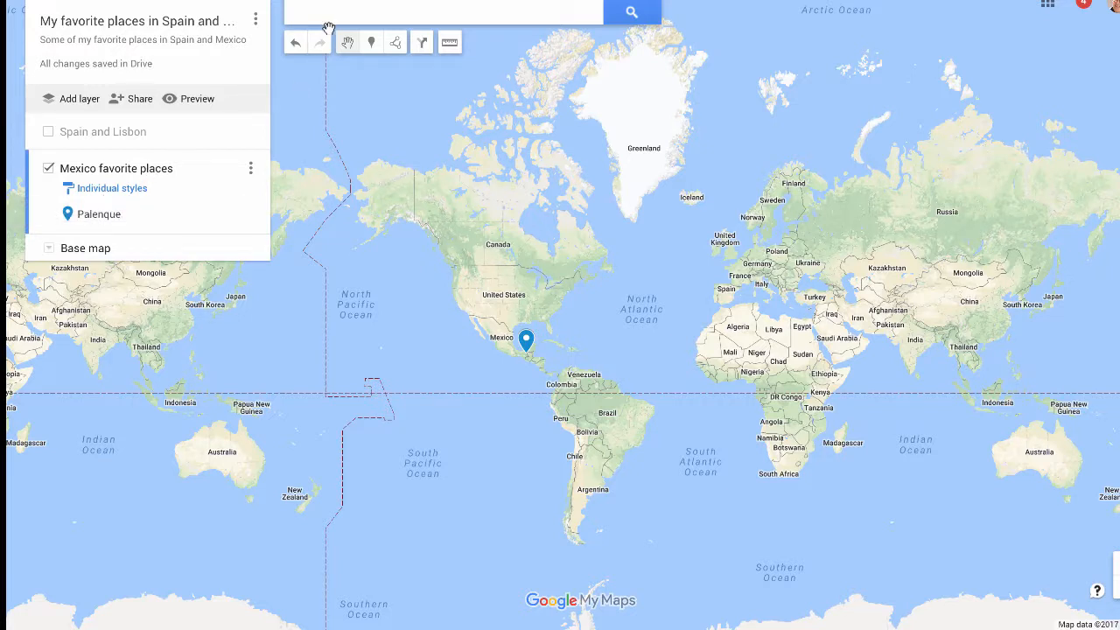
click(330, 17)
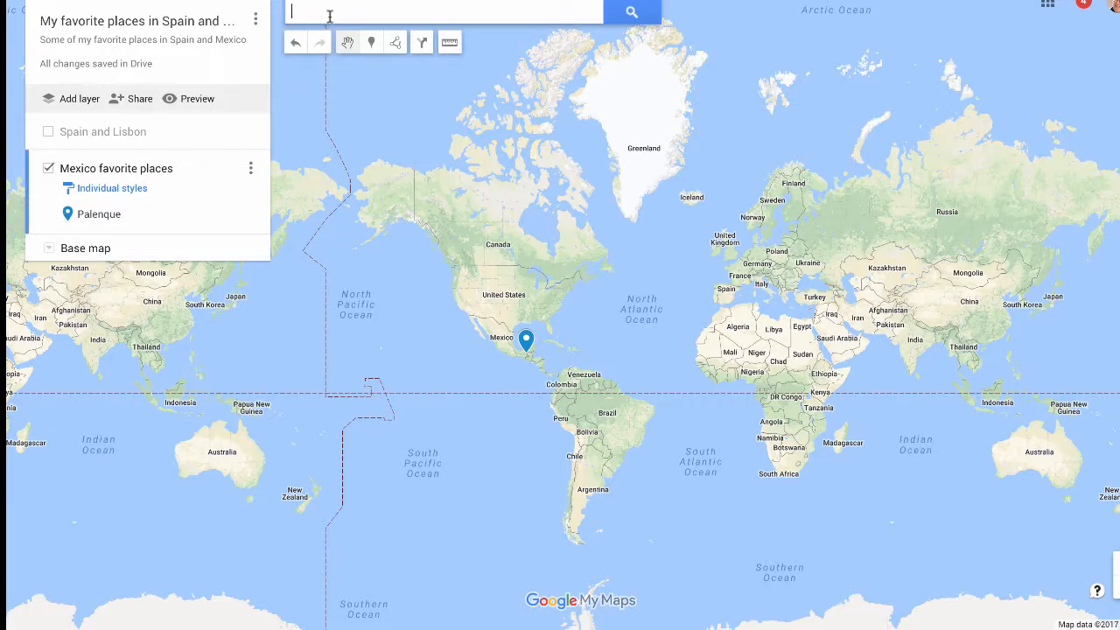
text(Guadalaj)
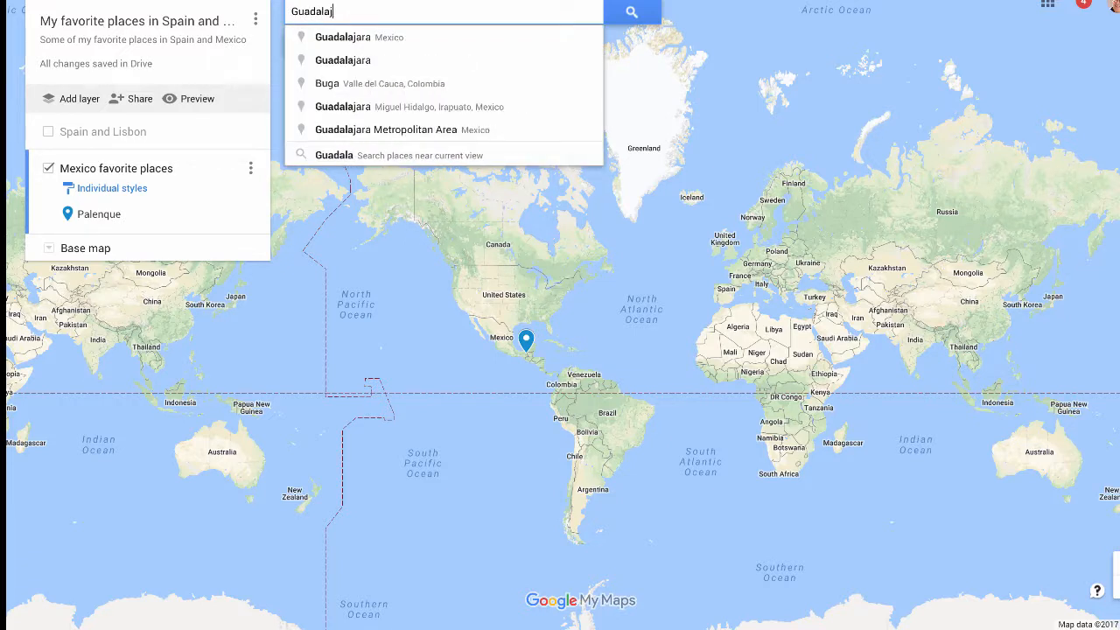
text(ara)
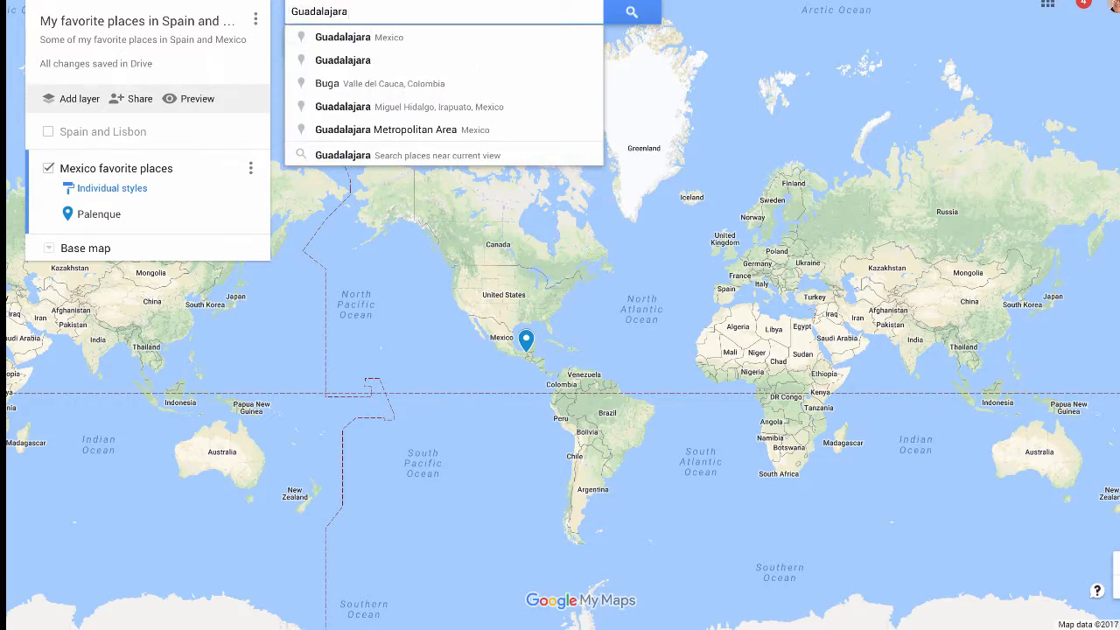
click(366, 38)
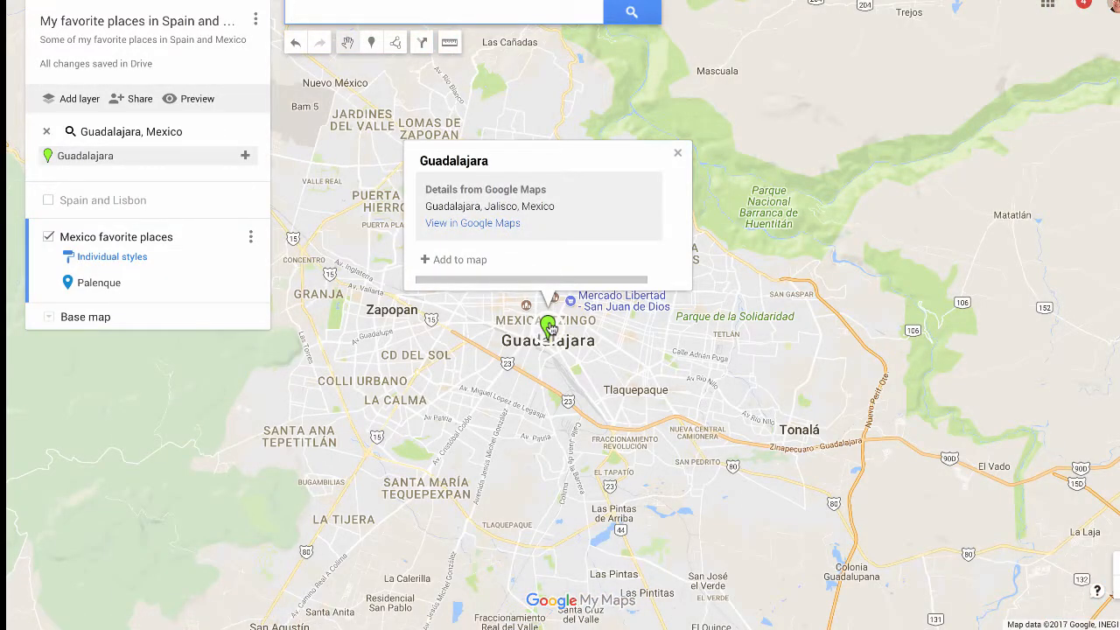
click(468, 260)
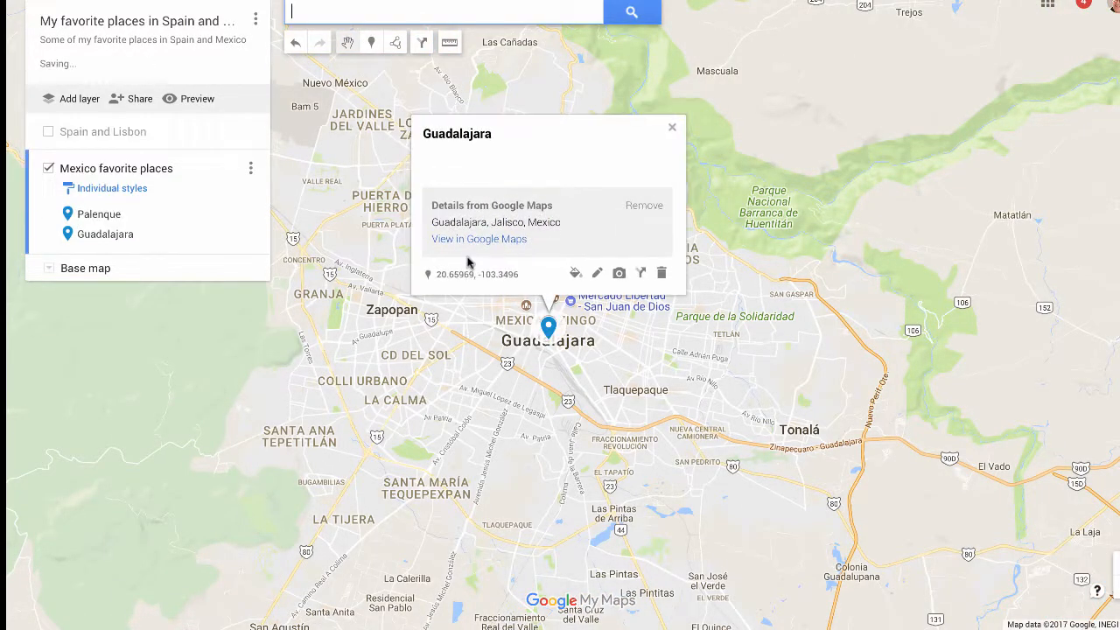
- Find "guadalaj" files on the computer, upload "minerva and arches guadalajara.jpg" to the Guadalajara marker and save it
click(620, 275)
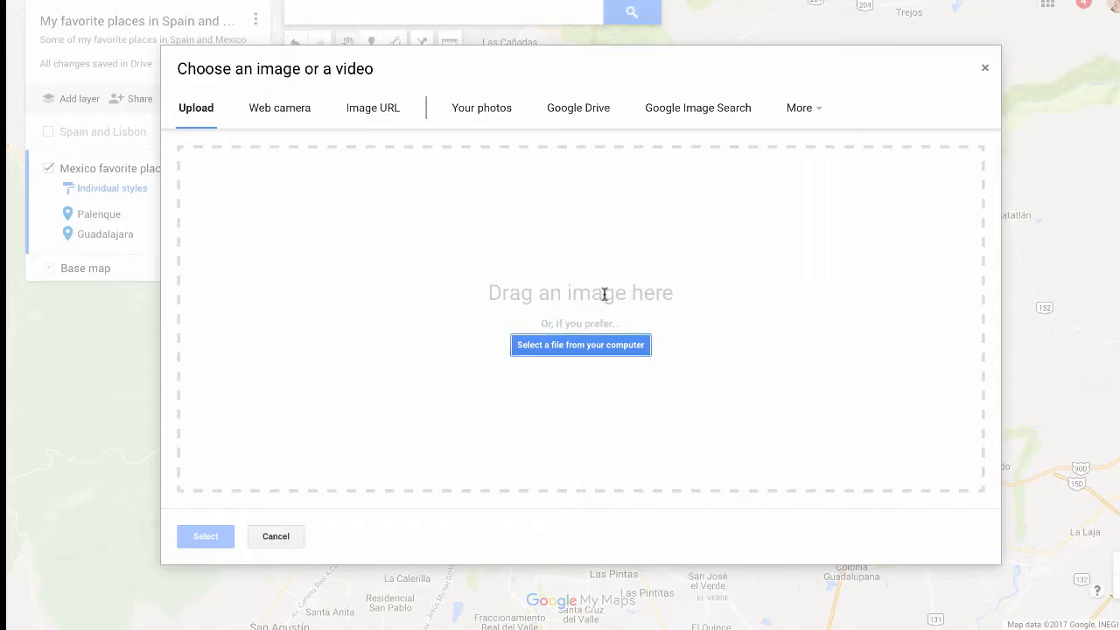
click(598, 347)
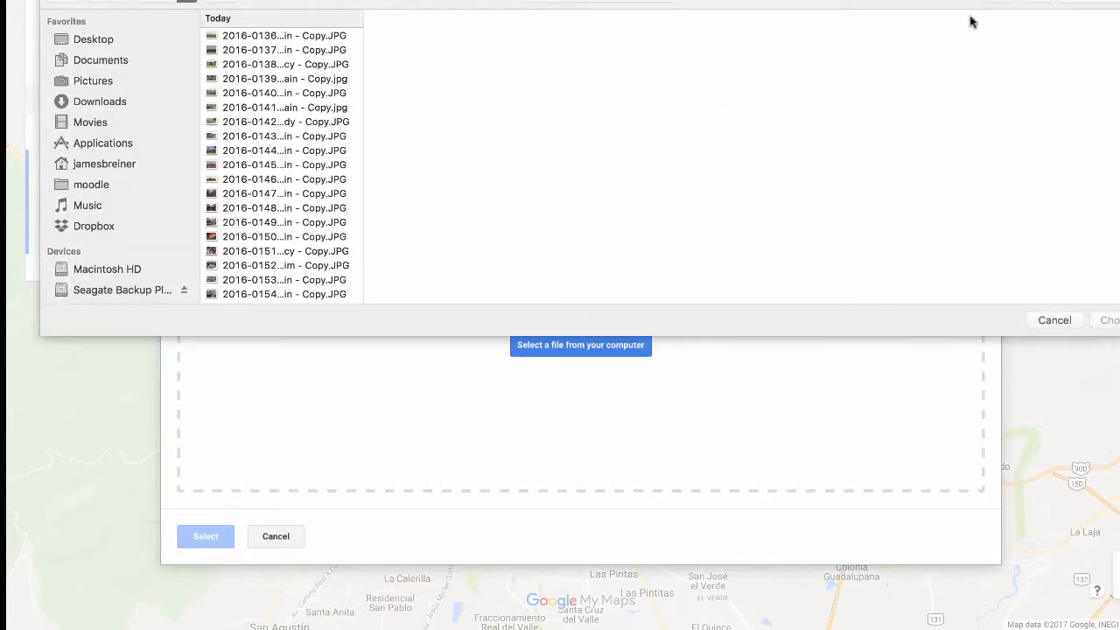
click(1094, 0)
text(guadalaj)
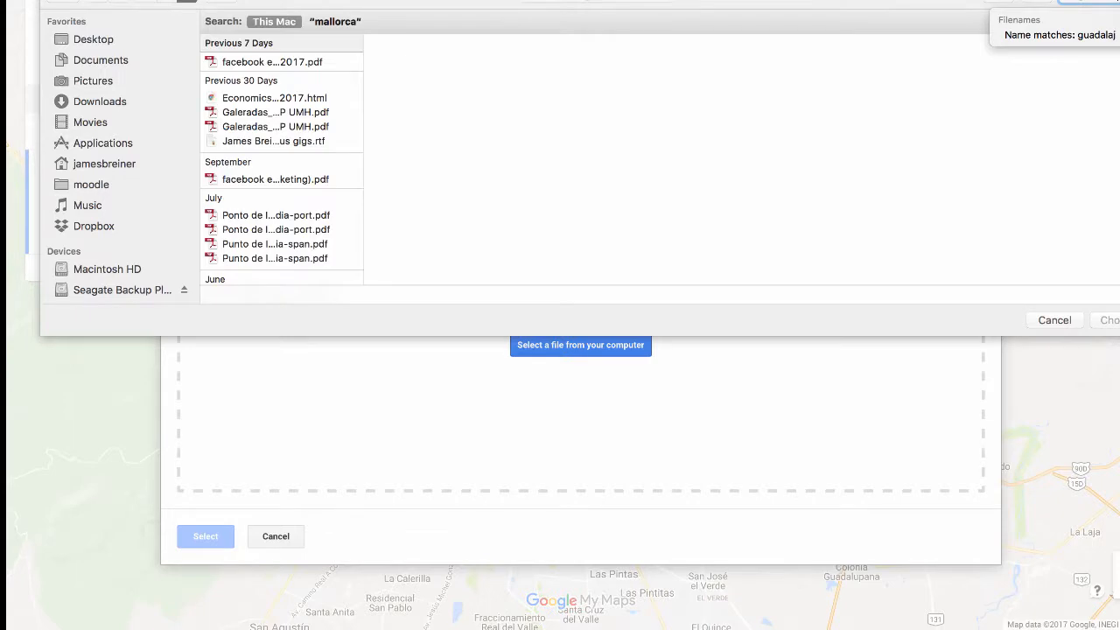
click(1100, 35)
scroll(285, 219, down, 5)
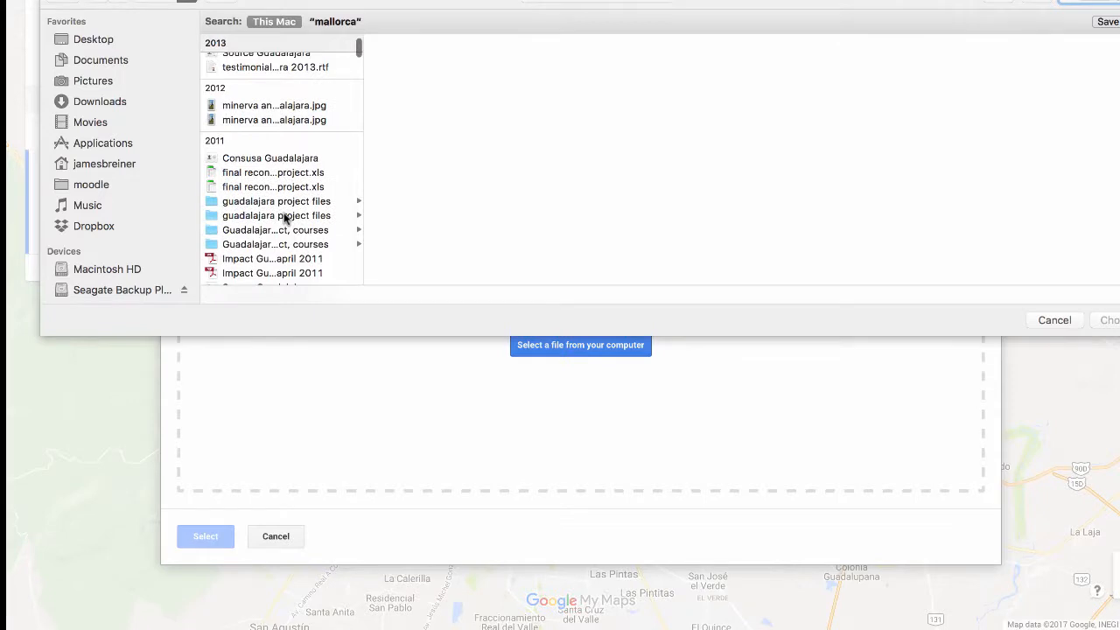
click(282, 107)
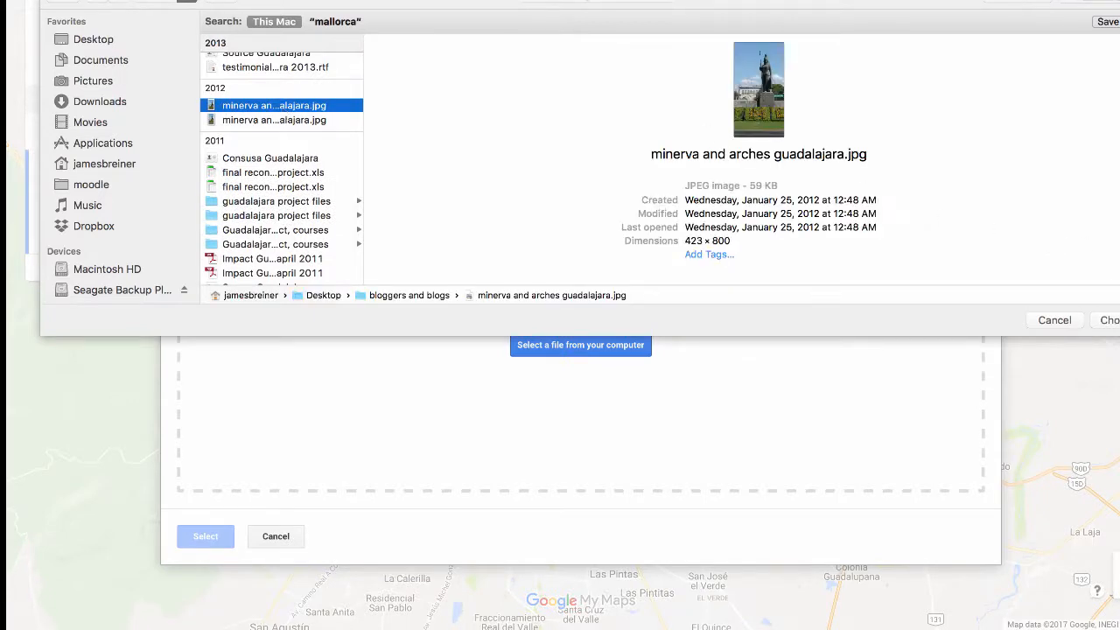
click(1110, 320)
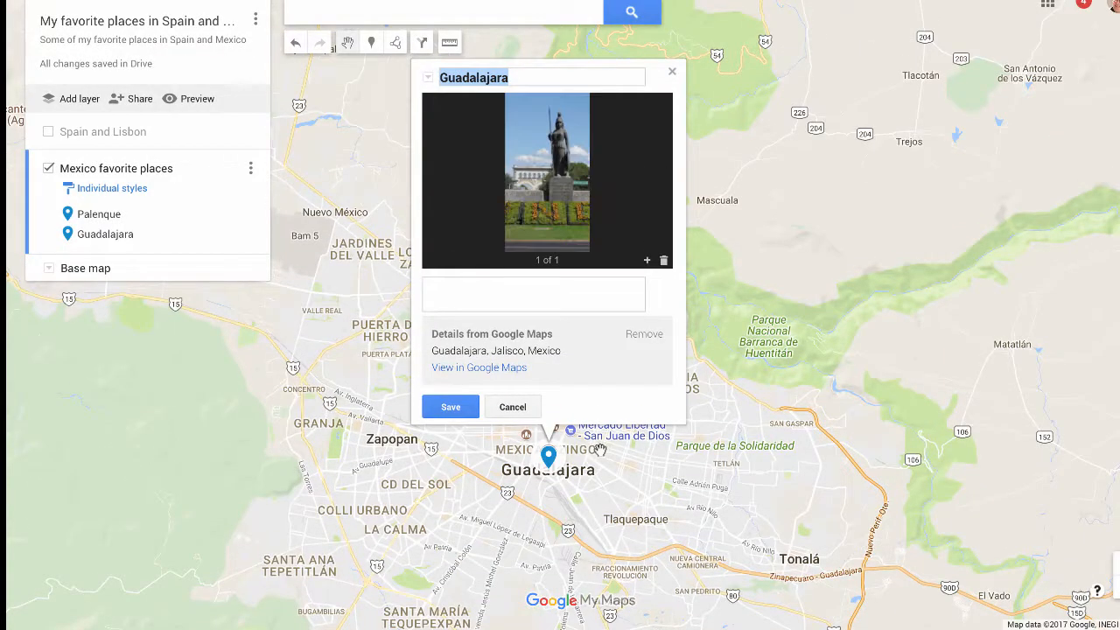
click(457, 408)
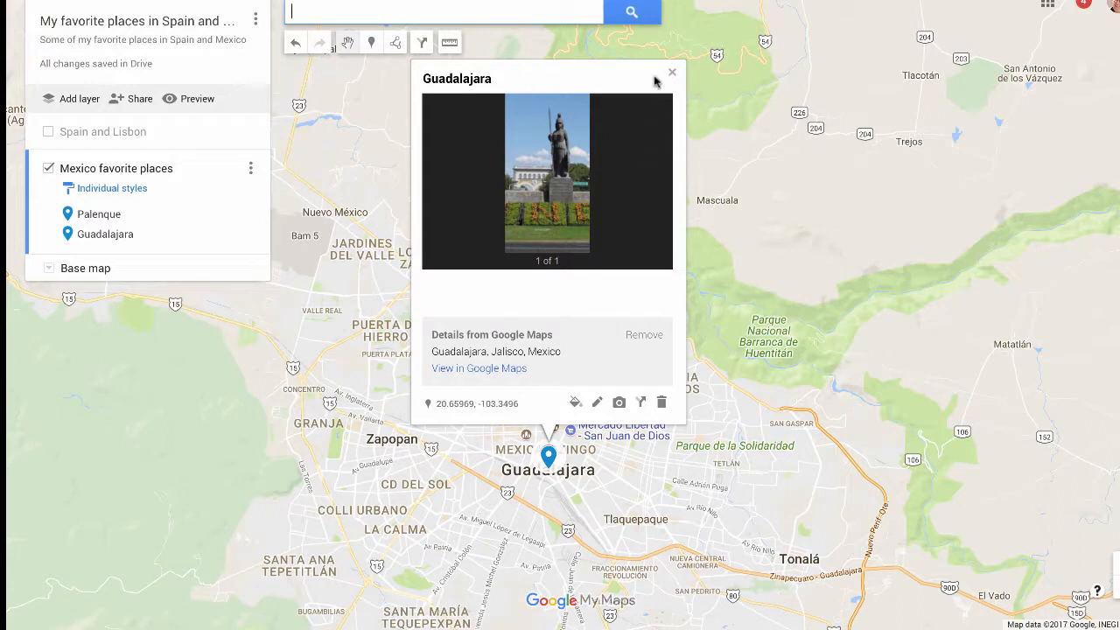
- Add the description "This is the famous Minerva statue." to the Guadalajara marker, save it and close its details
click(597, 403)
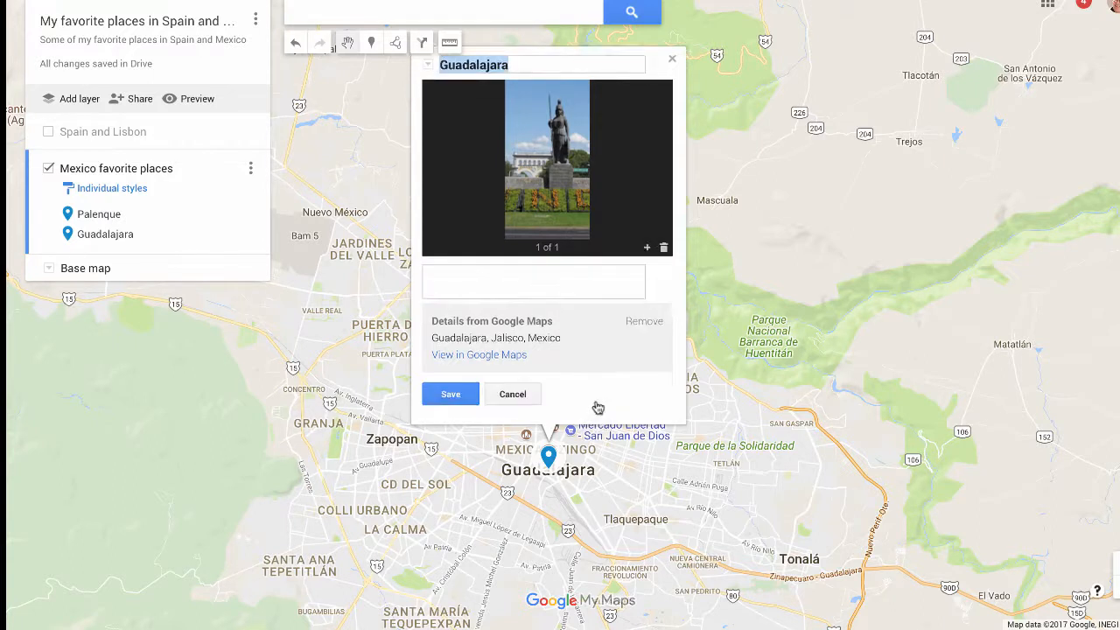
click(476, 295)
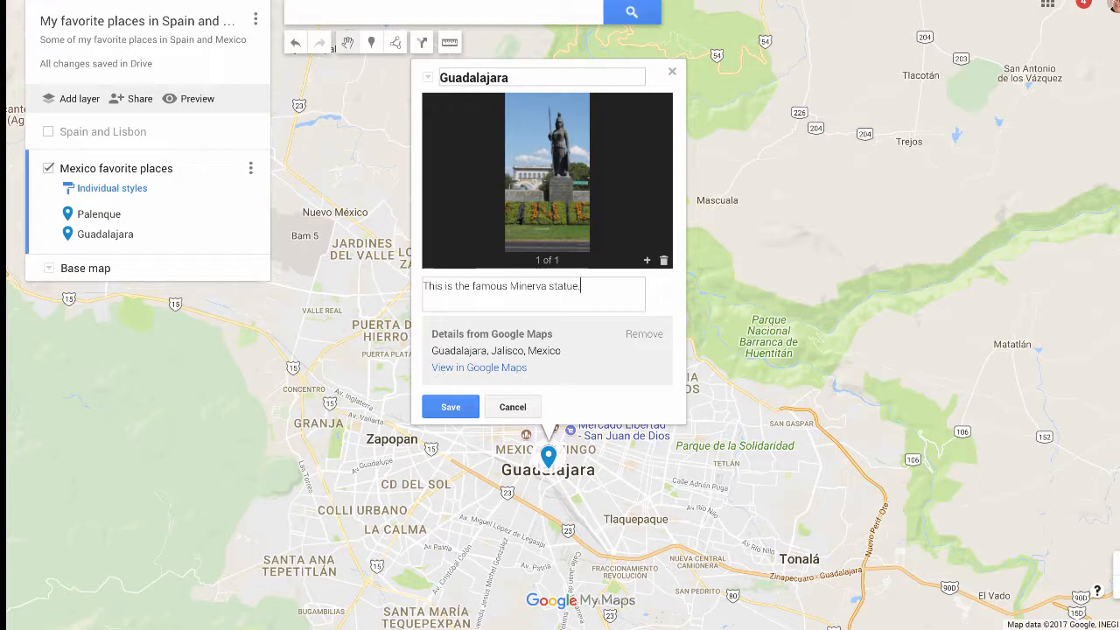
click(450, 406)
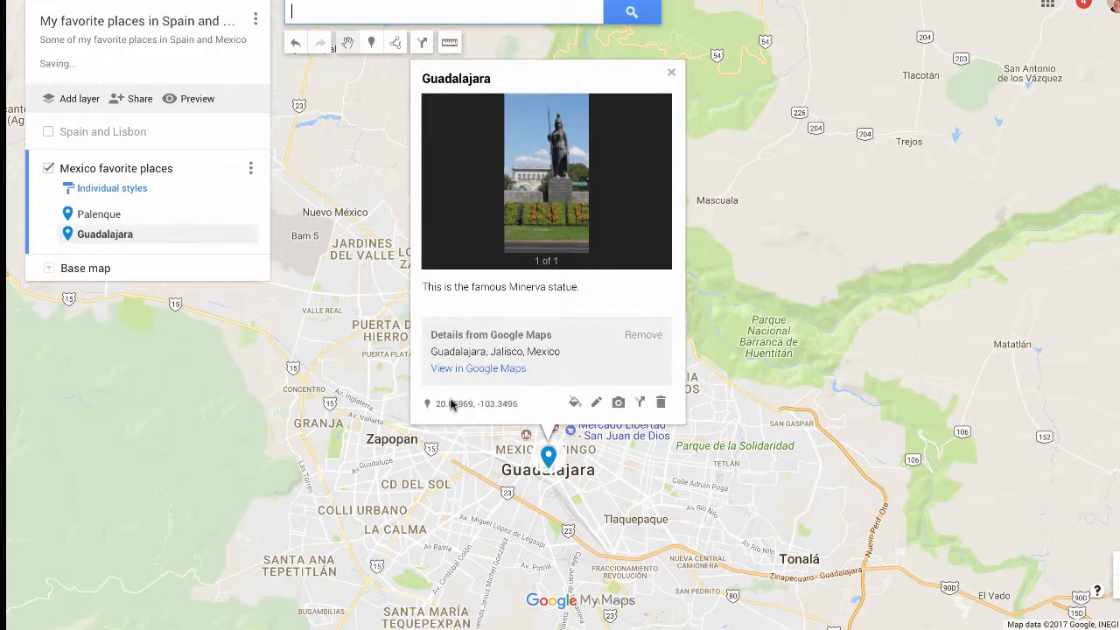
click(672, 77)
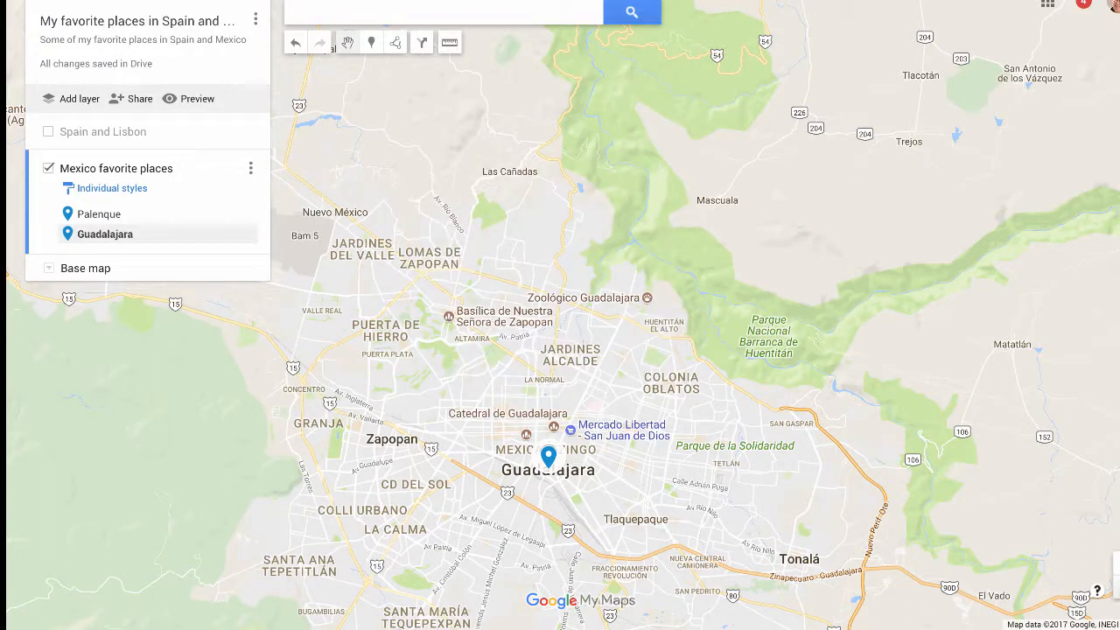
- Show the Spain and Lisbon layer again alongside the Mexico favorite places layer, with the map at a scale covering both regions
key(minus)
key(minus)
key(minus)
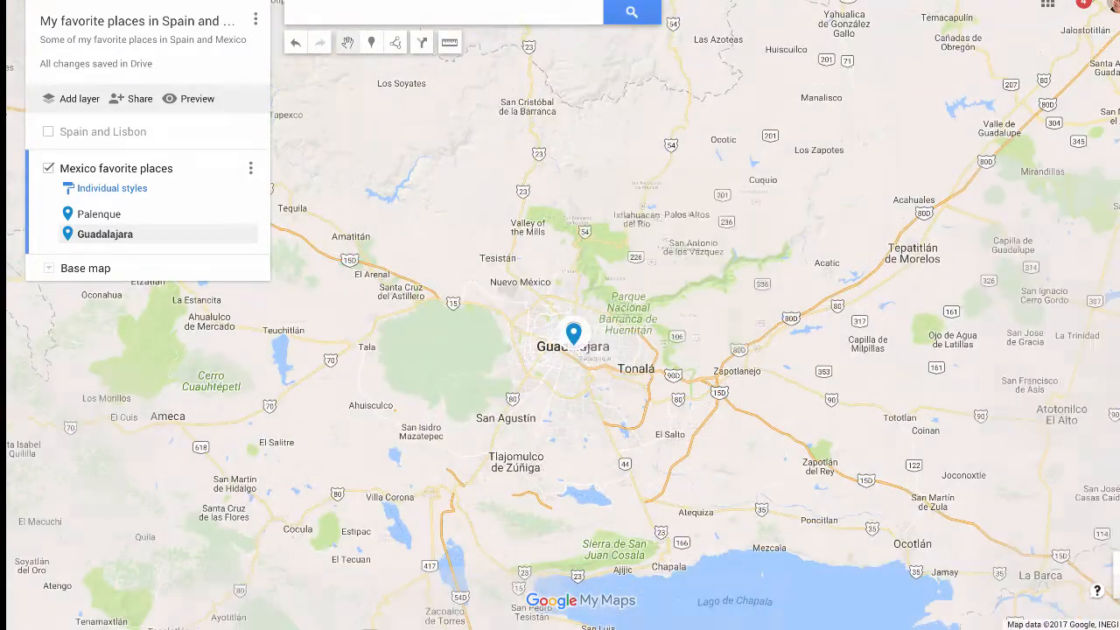
key(minus)
key(minus)
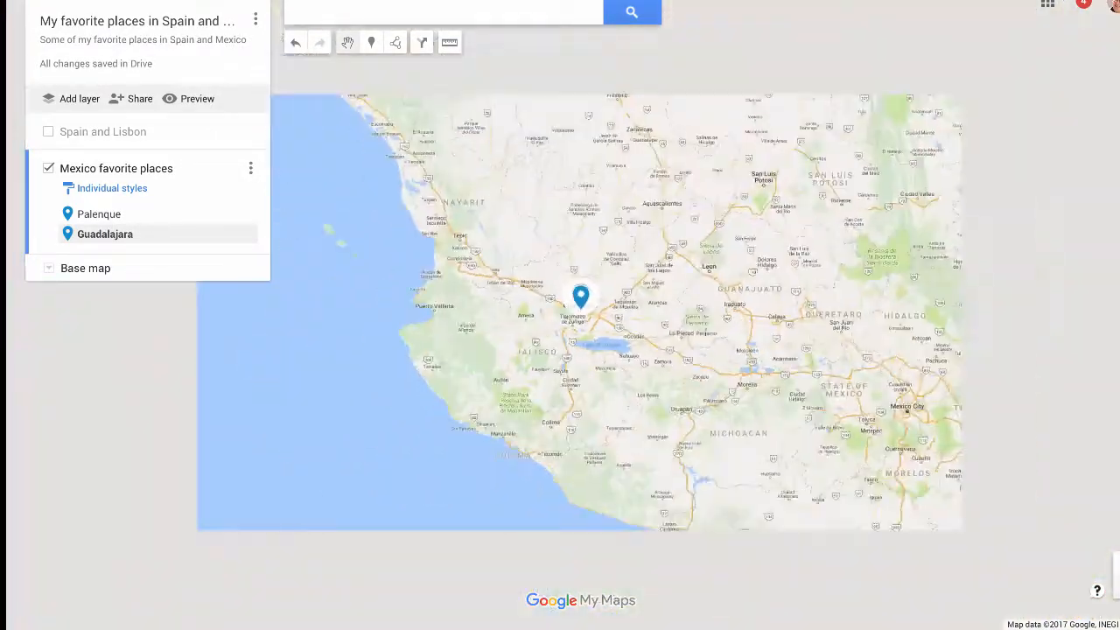
key(minus)
key(minus)
key(minus)
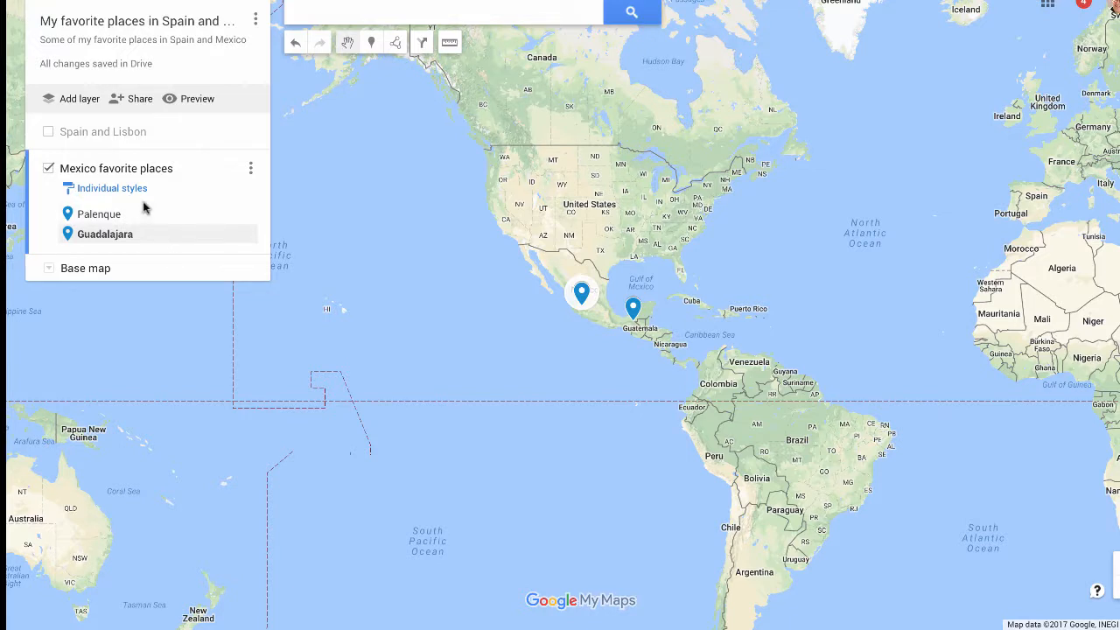
click(49, 132)
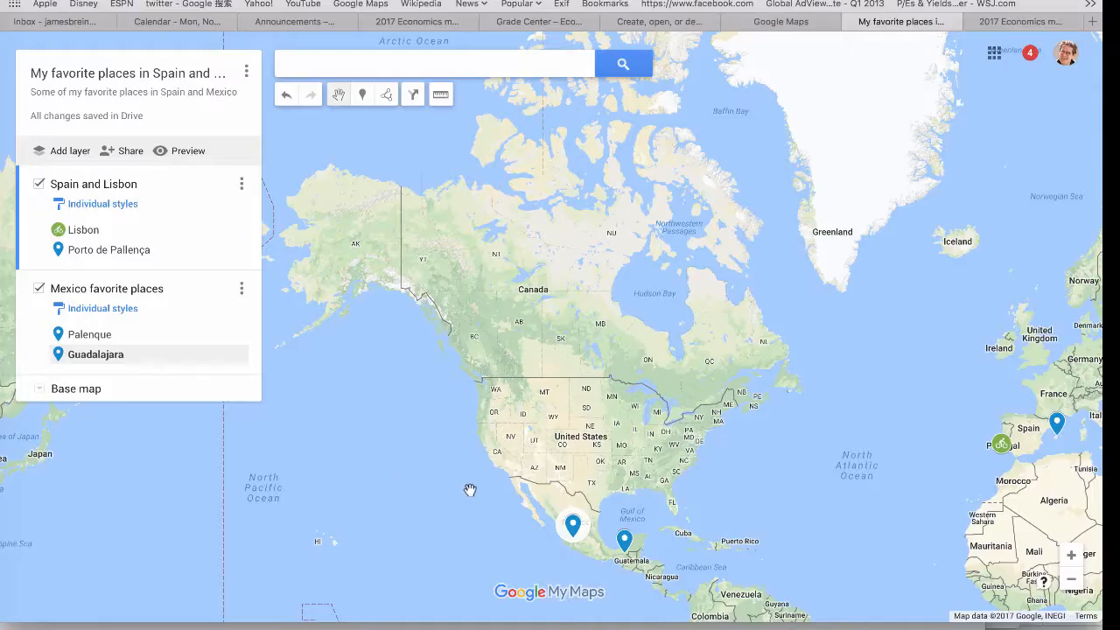
- Open the Guadalajara marker's details, and from the travel blog copy the link of the post "Digital journalism center takes hold in Guadalajara with new leadership"
click(573, 526)
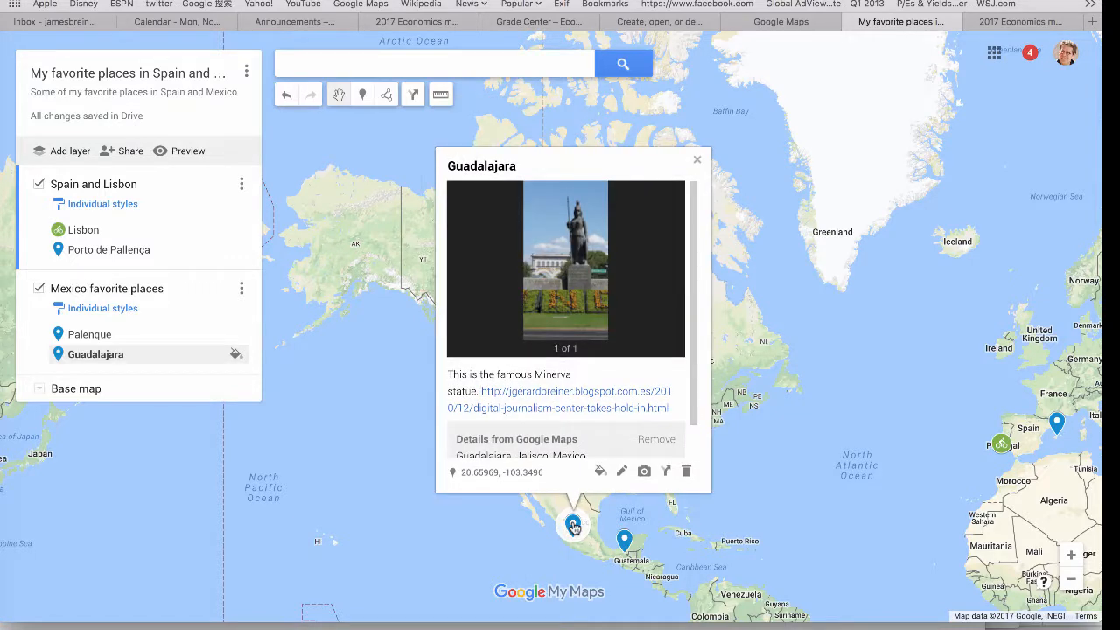
click(677, 13)
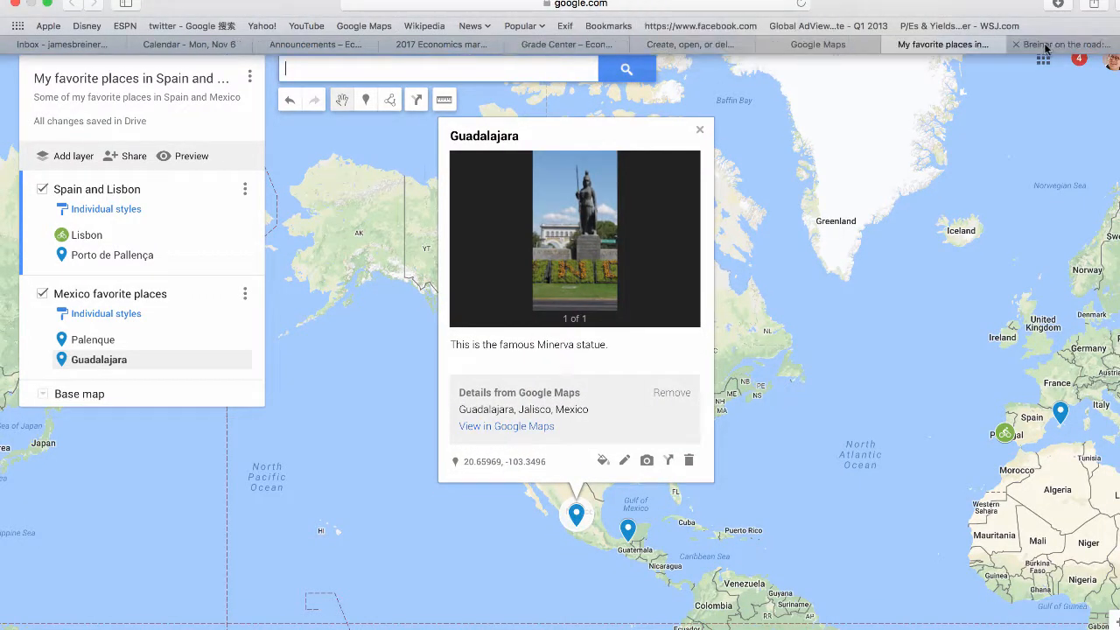
click(1044, 43)
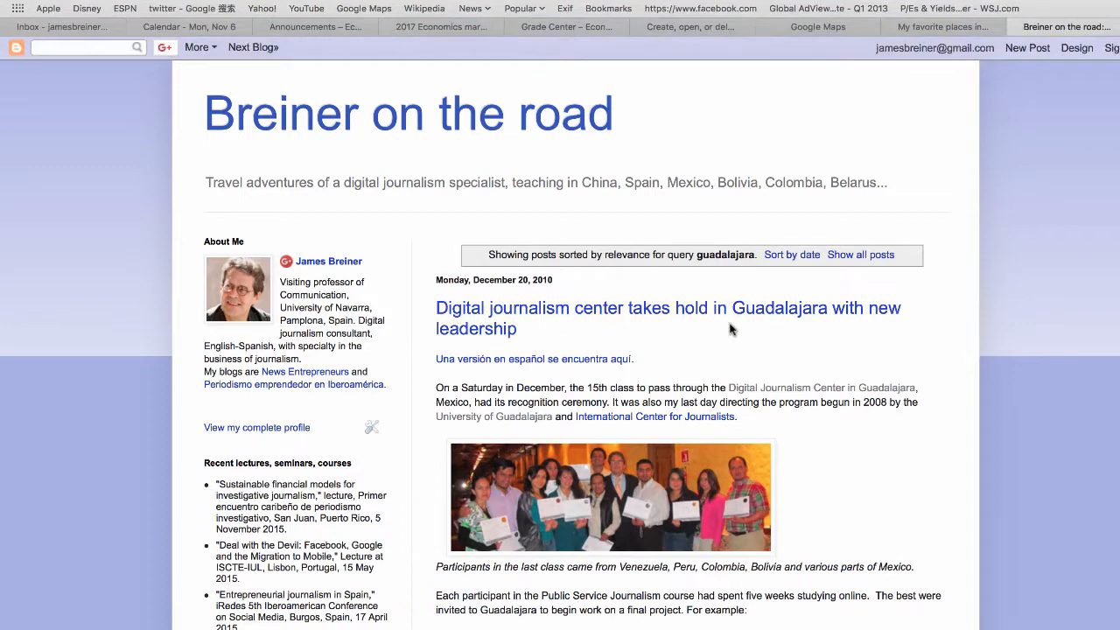
scroll(731, 329, down, 1)
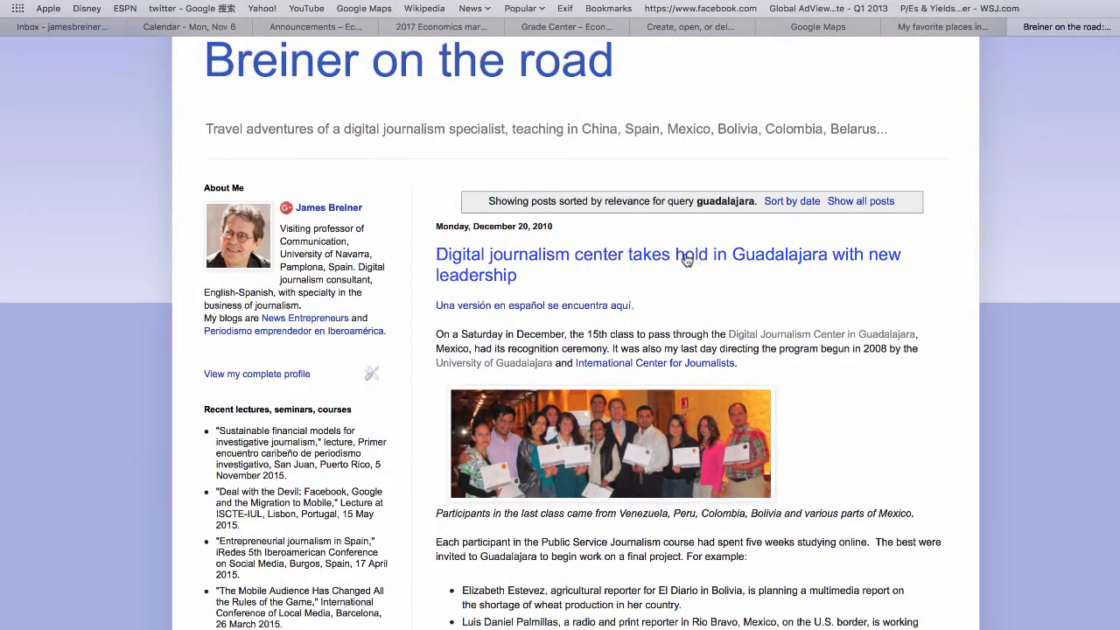
right_click(525, 260)
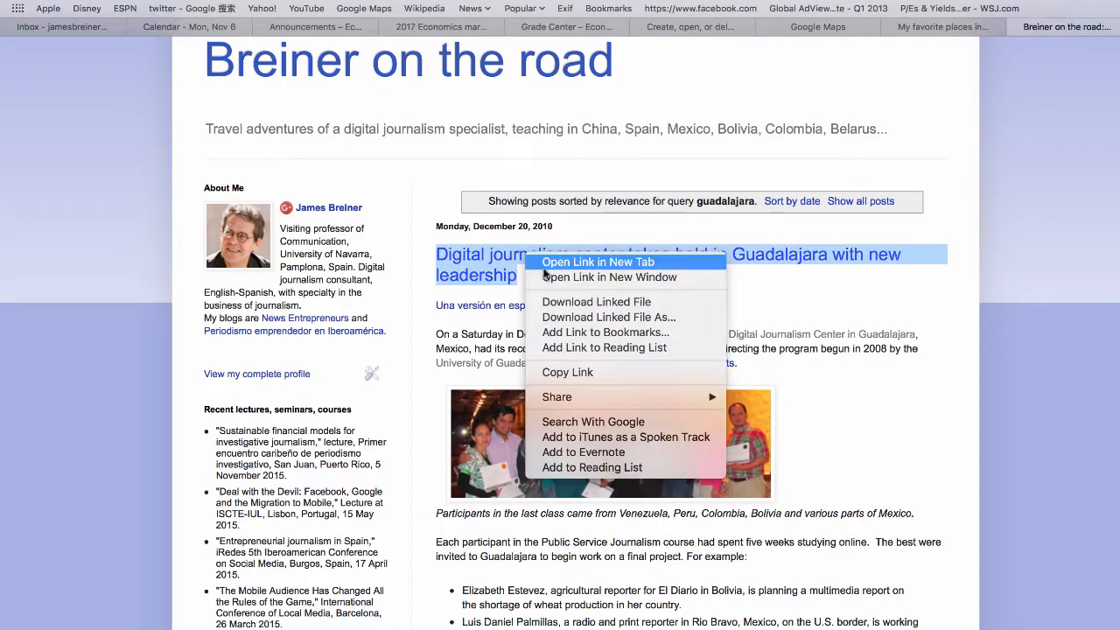
click(576, 372)
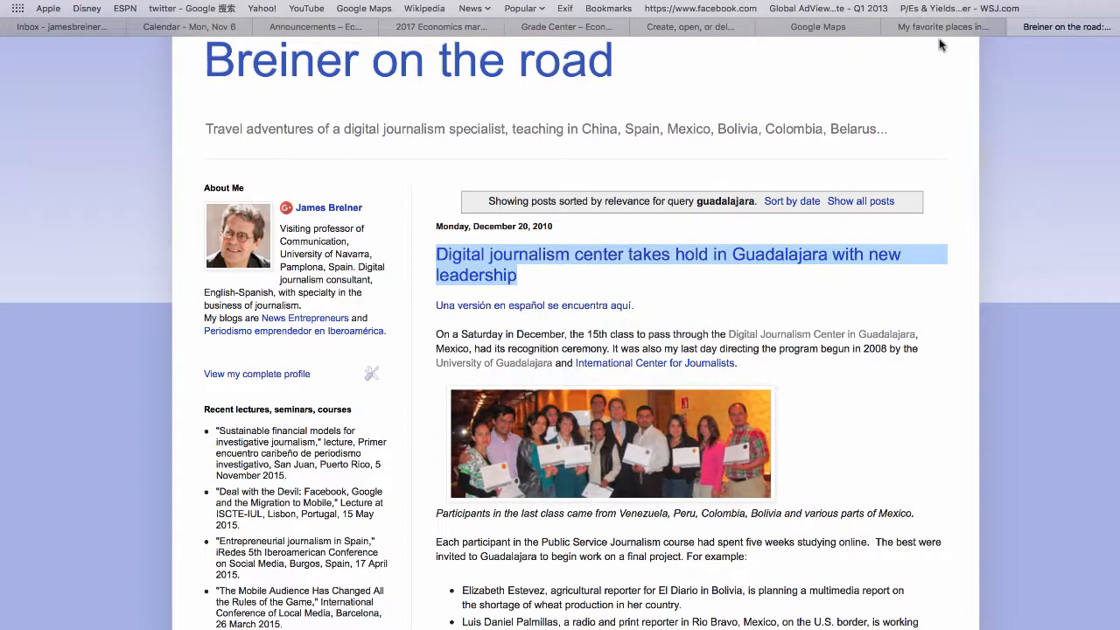
- Back on the map, append the copied blog post link to the Guadalajara marker's description, save it and close its details
click(944, 26)
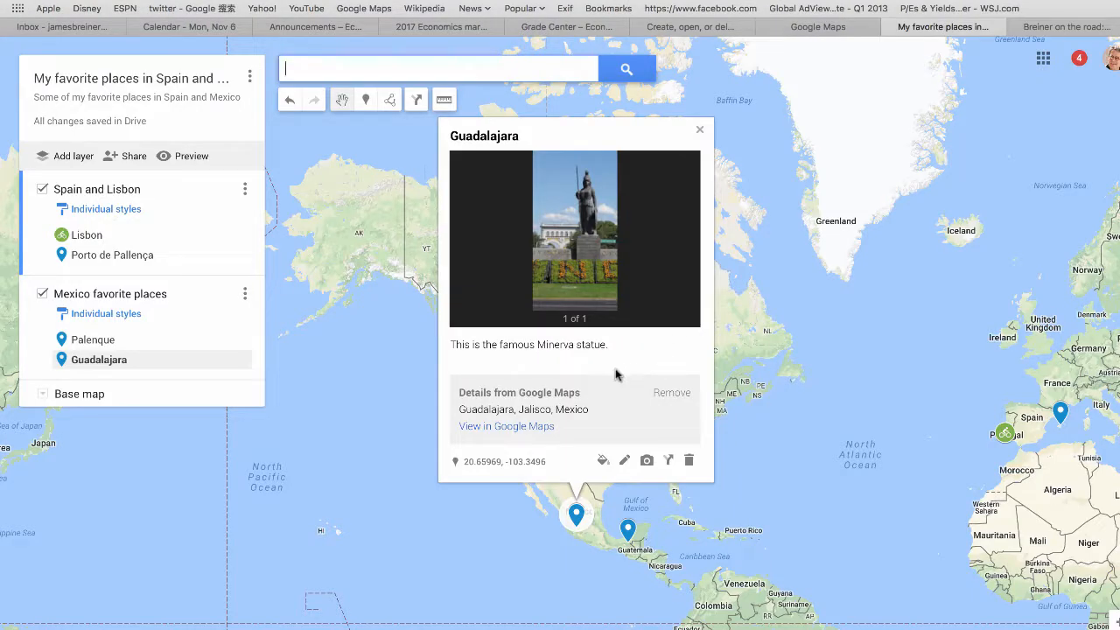
click(625, 462)
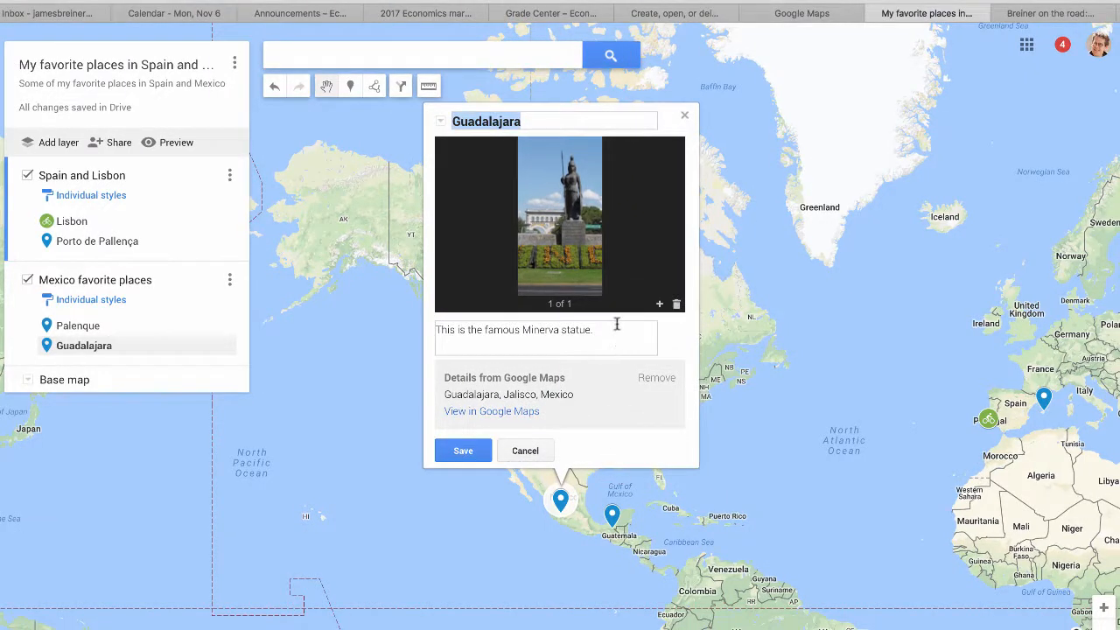
click(605, 336)
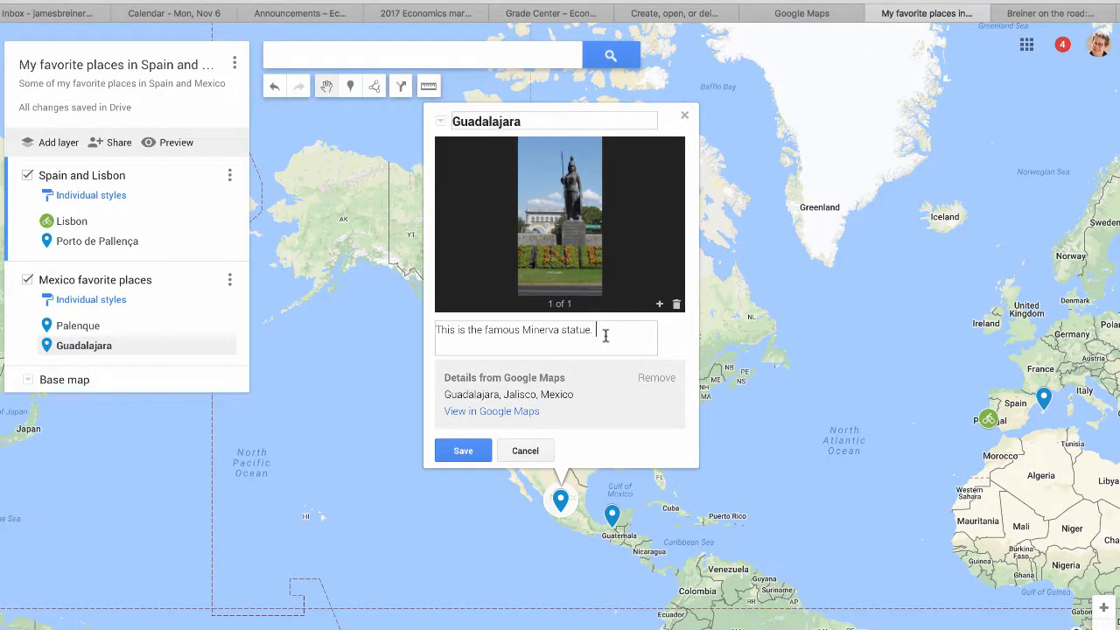
key(super+v)
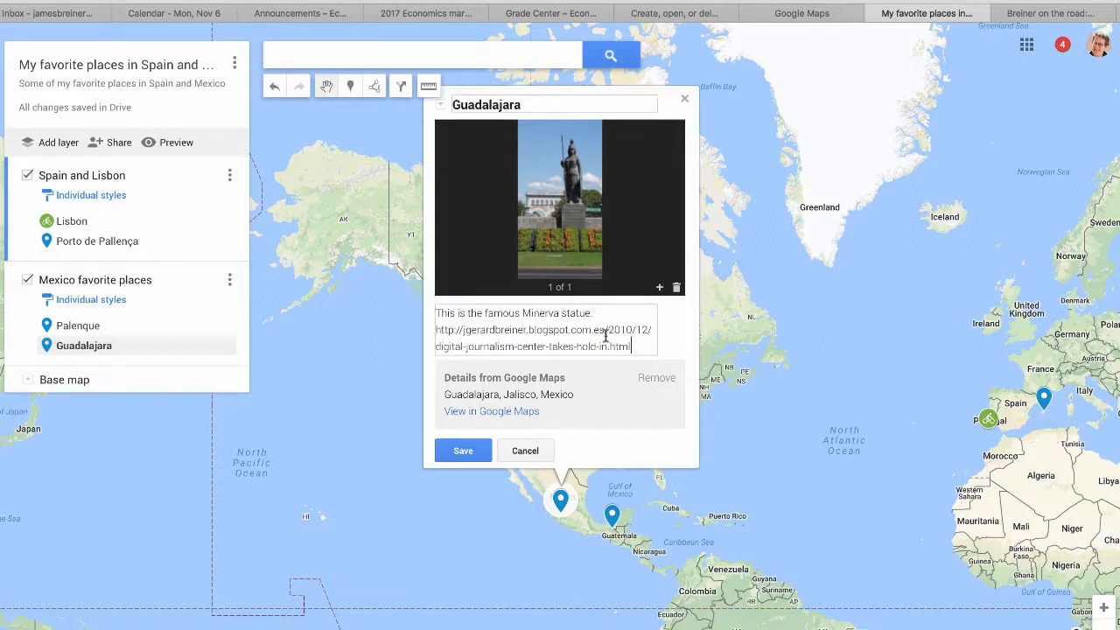
click(463, 452)
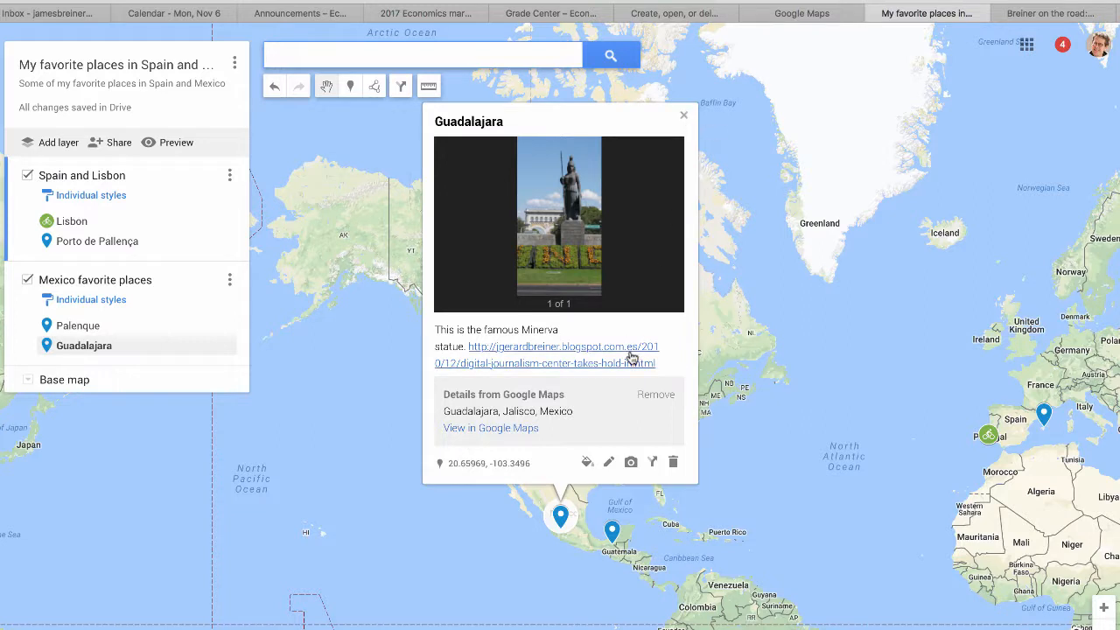
click(685, 120)
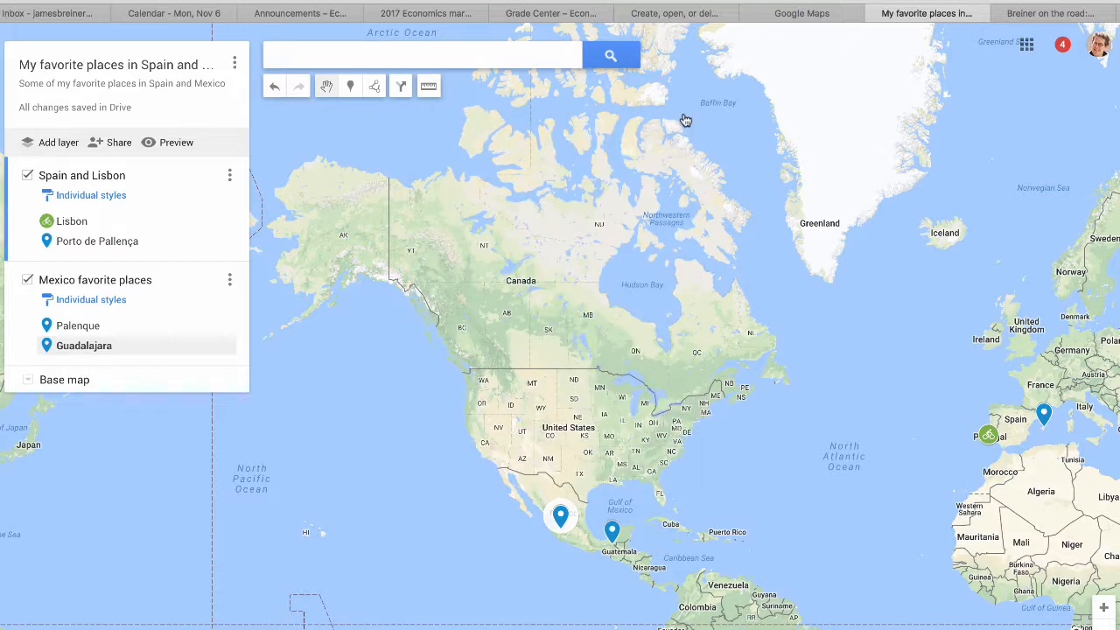